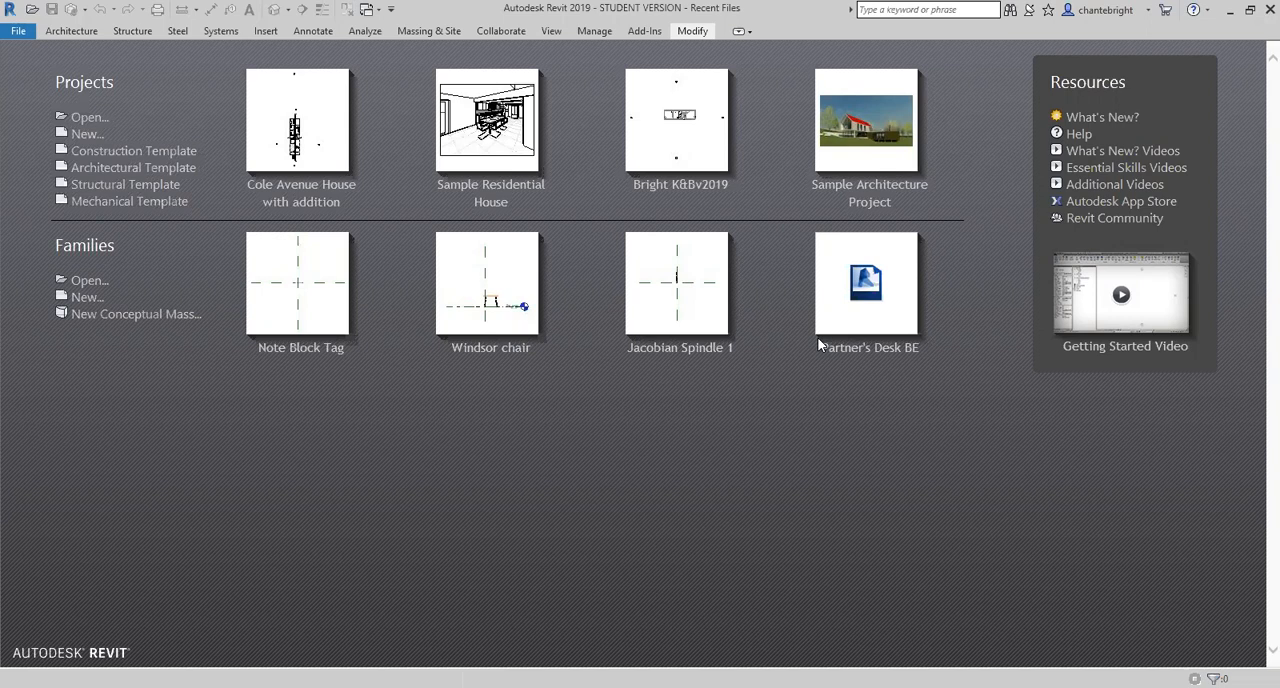
- Create a new family from the Generic Annotation template in the Annotations folder
{"action": "left_click", "coordinate": [77, 296]}
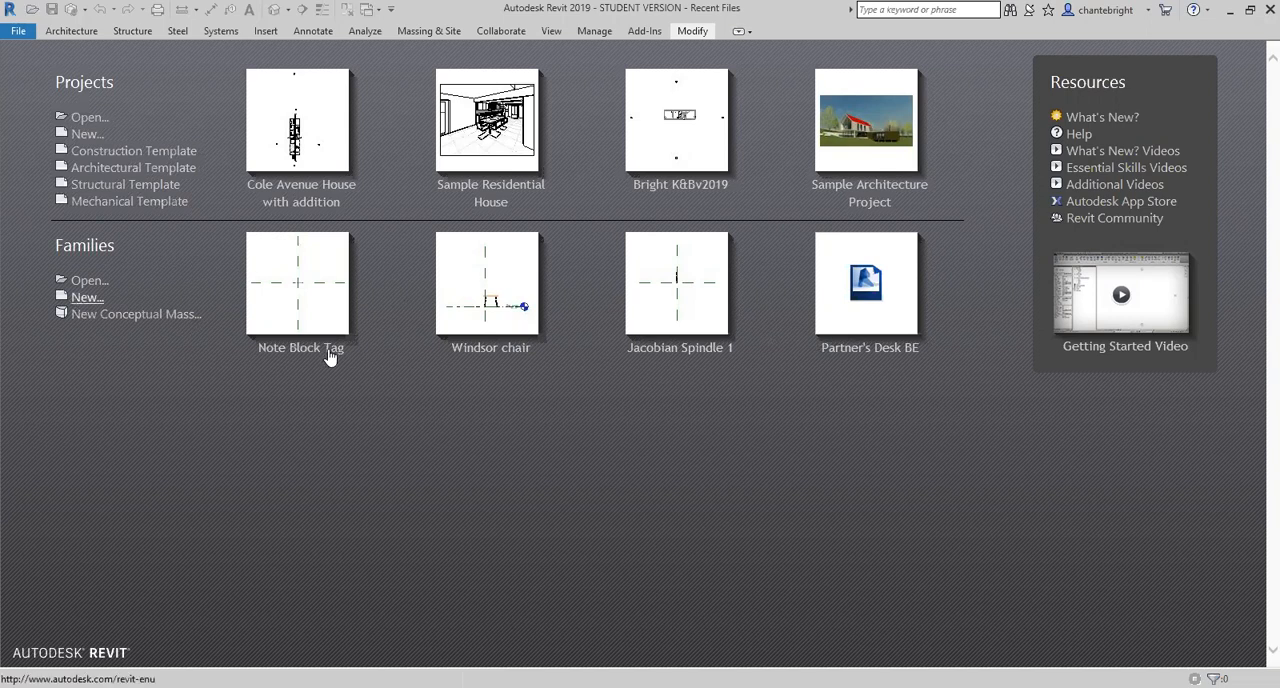
{"action": "scroll", "coordinate": [497, 300], "scroll_direction": "up", "scroll_amount": 1}
{"action": "double_click", "coordinate": [484, 226]}
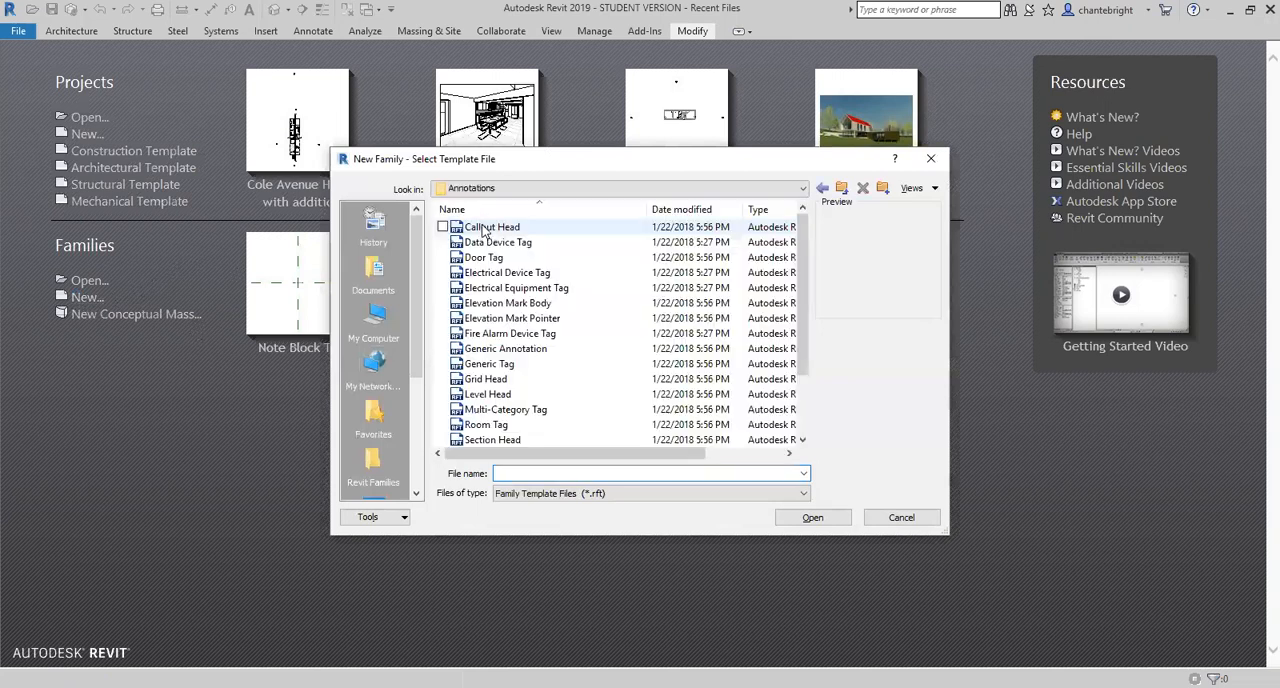
{"action": "left_click", "coordinate": [520, 350]}
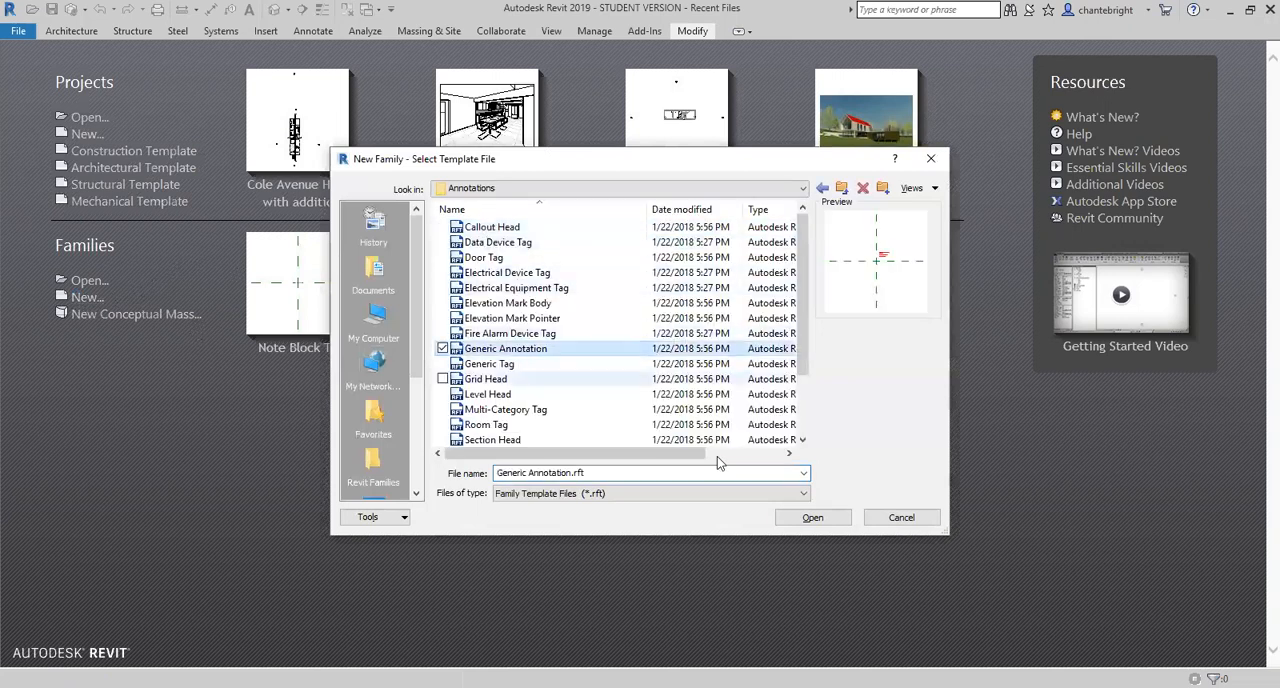
{"action": "left_click", "coordinate": [815, 520]}
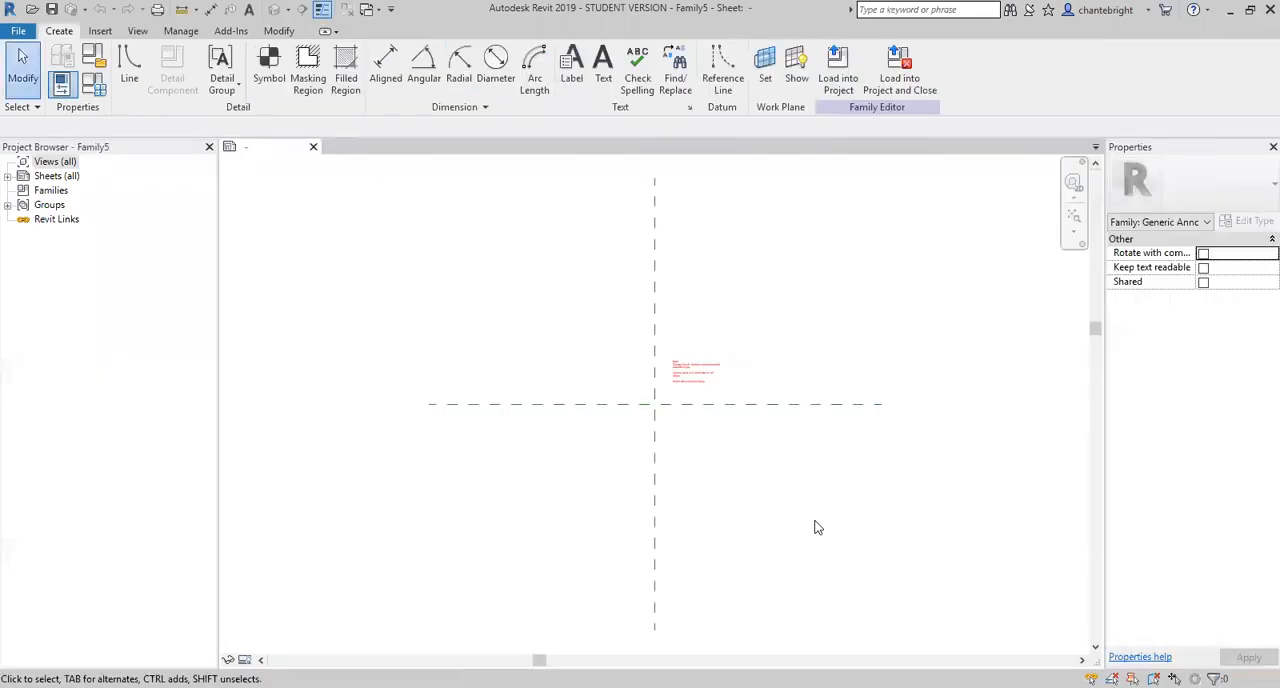
- Delete the red instructional note near the intersection of the reference planes
{"action": "scroll", "coordinate": [700, 370], "scroll_direction": "up", "scroll_amount": 5}
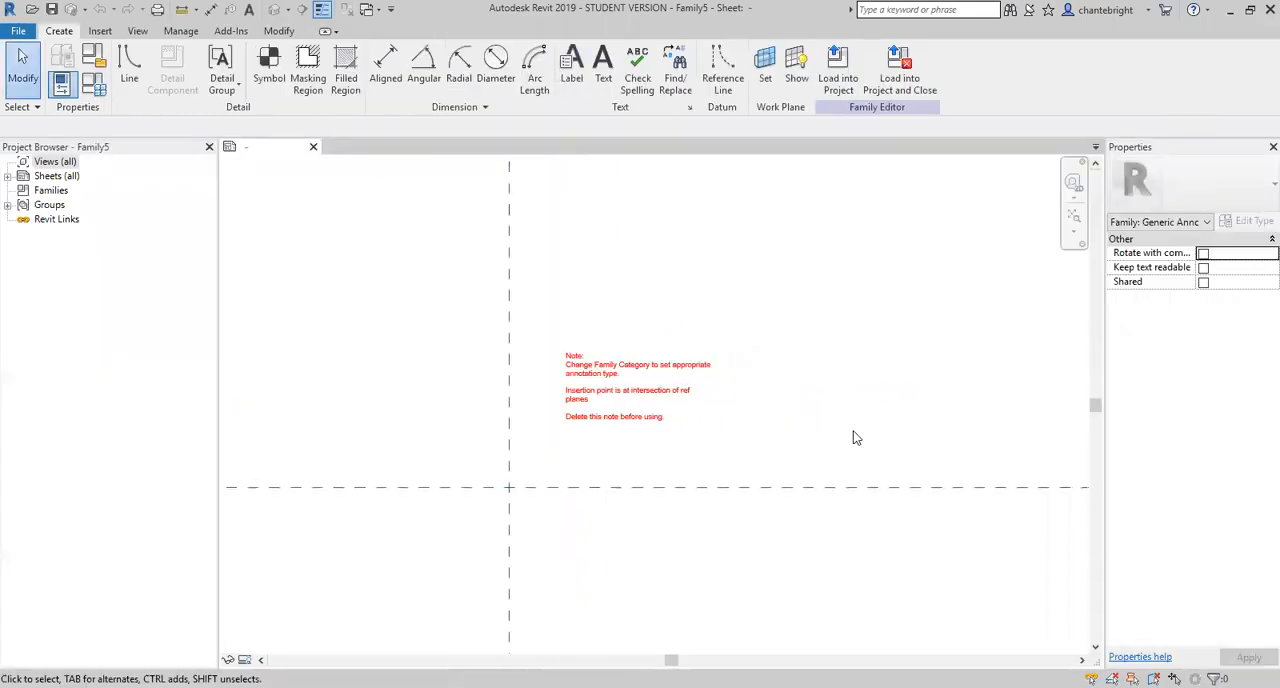
{"action": "scroll", "coordinate": [601, 386], "scroll_direction": "up", "scroll_amount": 1}
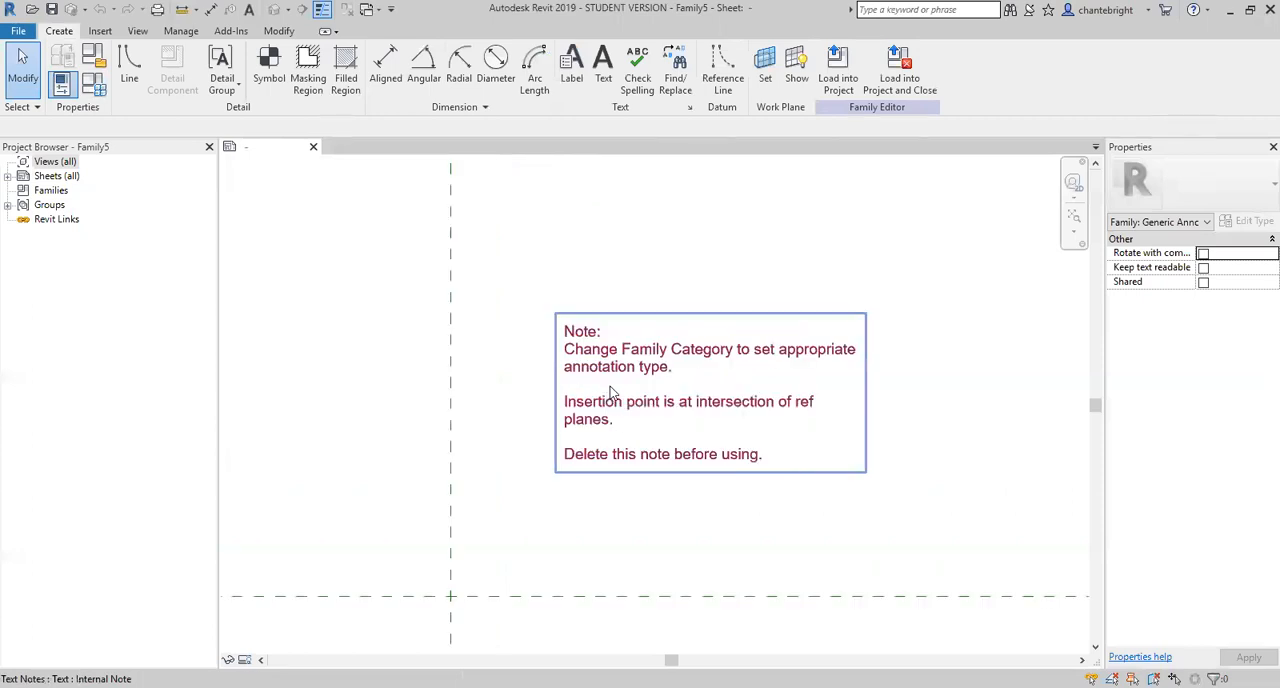
{"action": "left_click", "coordinate": [688, 419]}
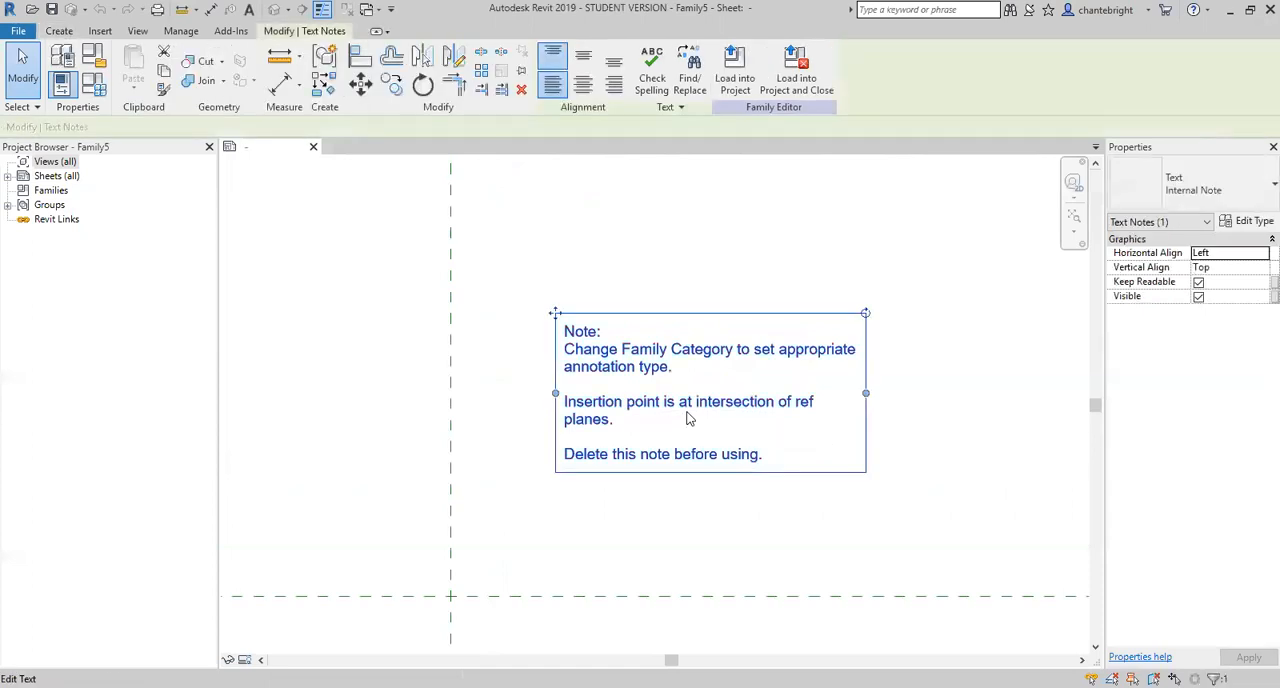
{"action": "key", "text": "Delete"}
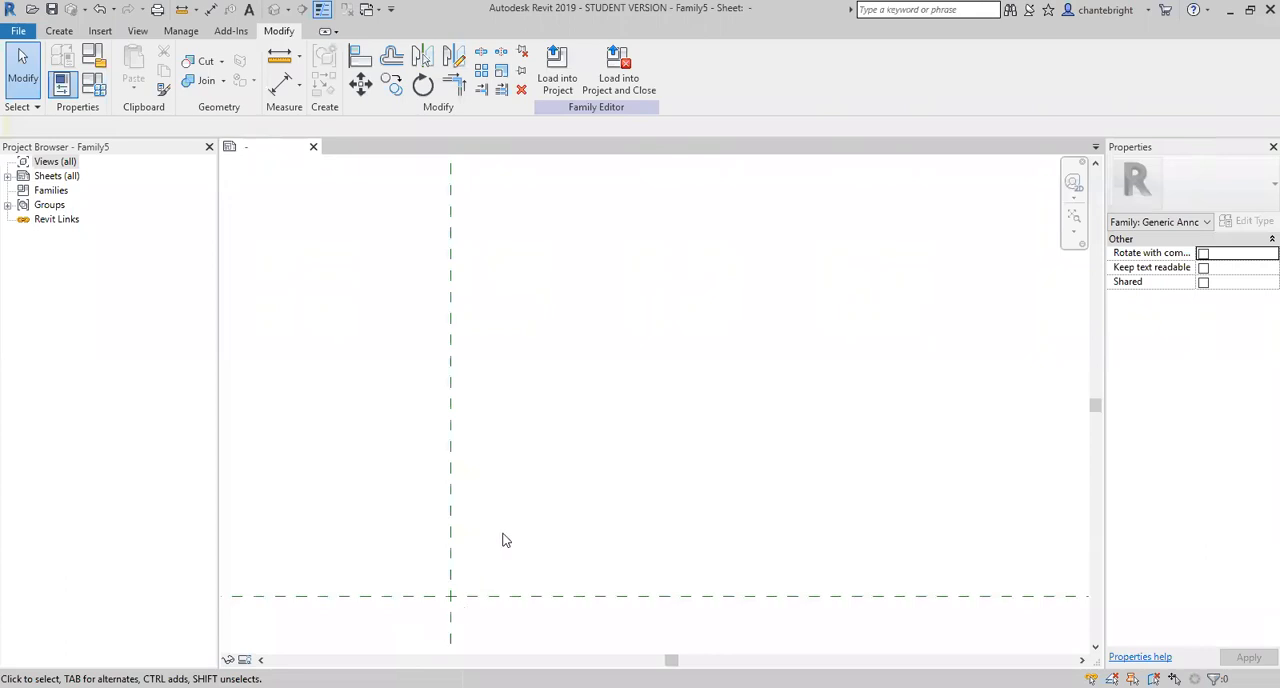
- Draw a six-sided circumscribed polygon centred on the reference plane intersection, with its flat sides 1/8" from the centre
{"action": "scroll", "coordinate": [430, 620], "scroll_direction": "up", "scroll_amount": 3}
{"action": "left_click", "coordinate": [60, 31]}
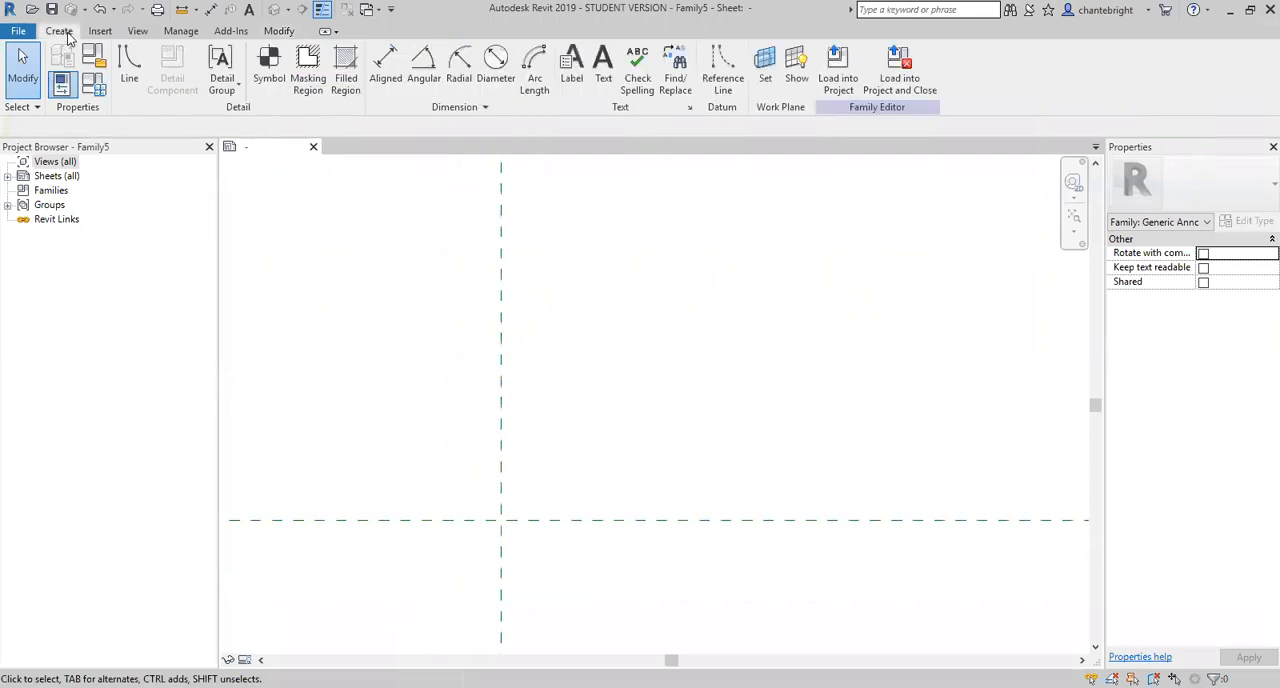
{"action": "left_click", "coordinate": [129, 66]}
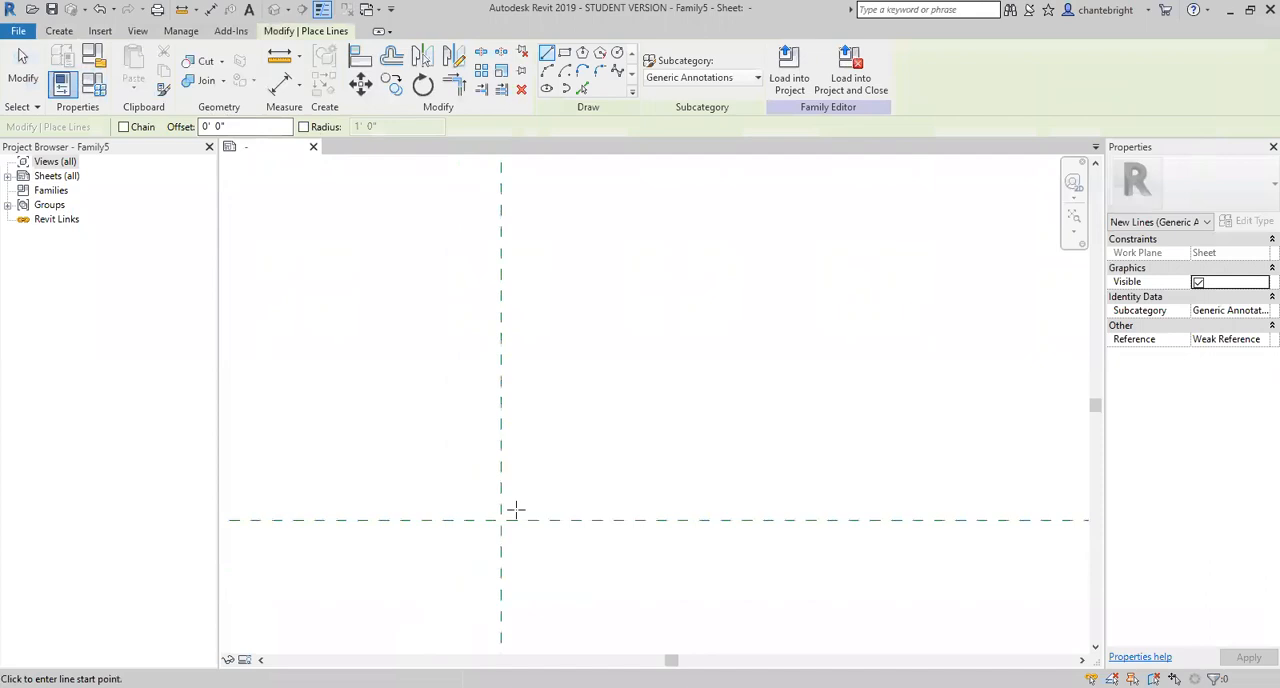
{"action": "left_click", "coordinate": [600, 55]}
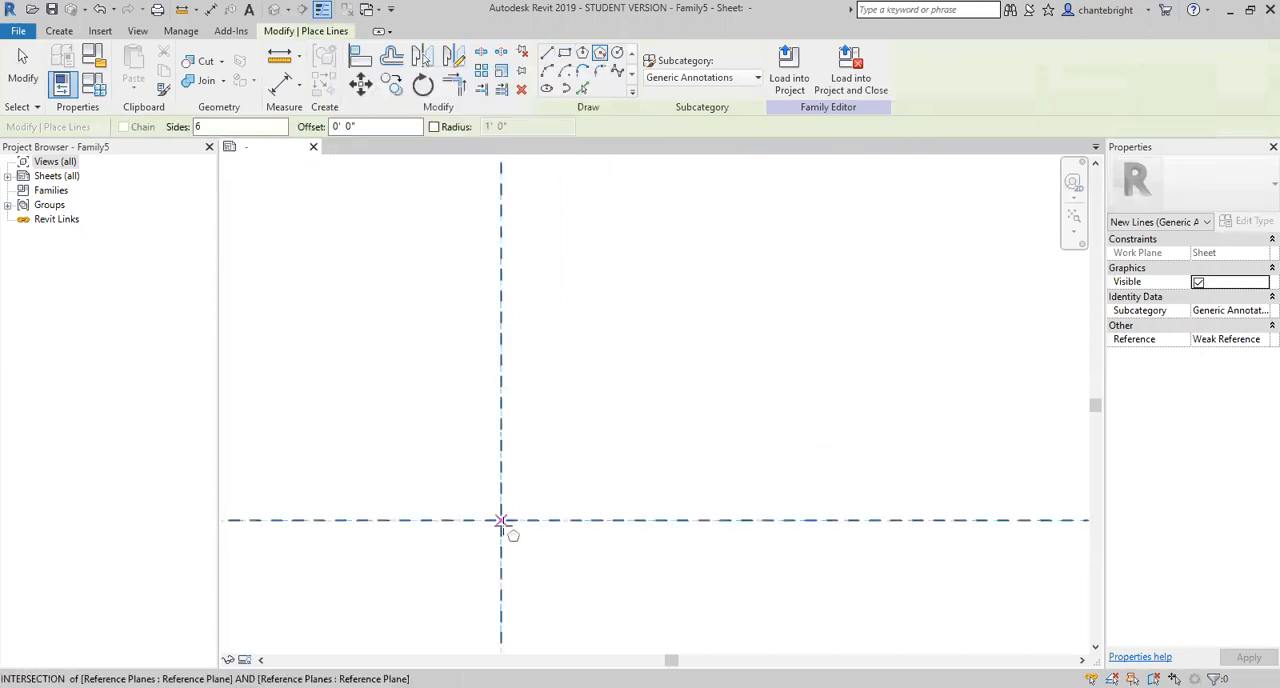
{"action": "scroll", "coordinate": [503, 525], "scroll_direction": "up", "scroll_amount": 2}
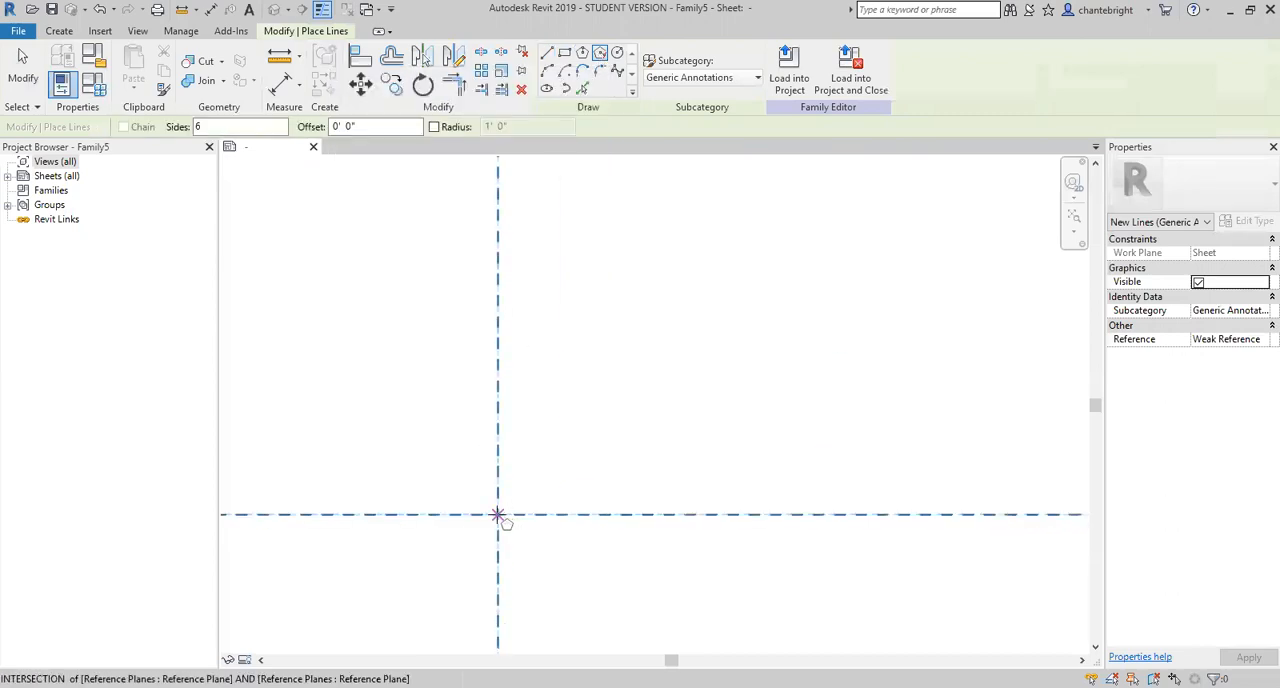
{"action": "left_click", "coordinate": [498, 514]}
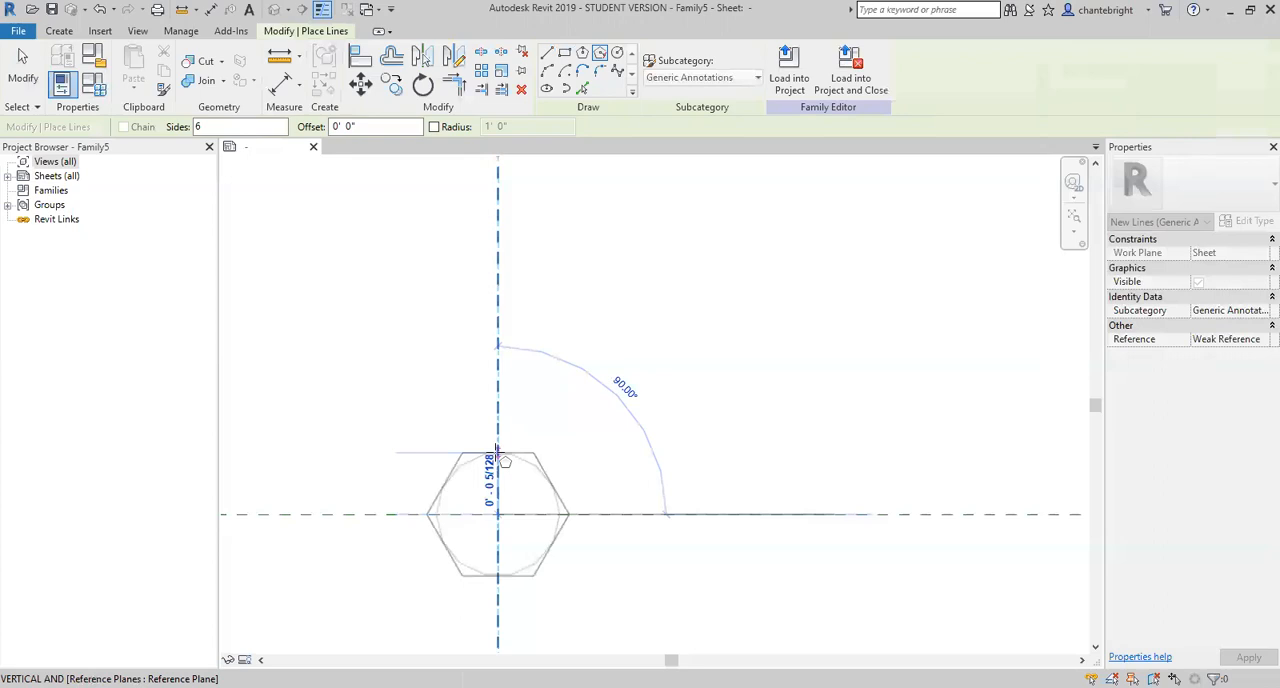
{"action": "type", "text": "1/8\""}
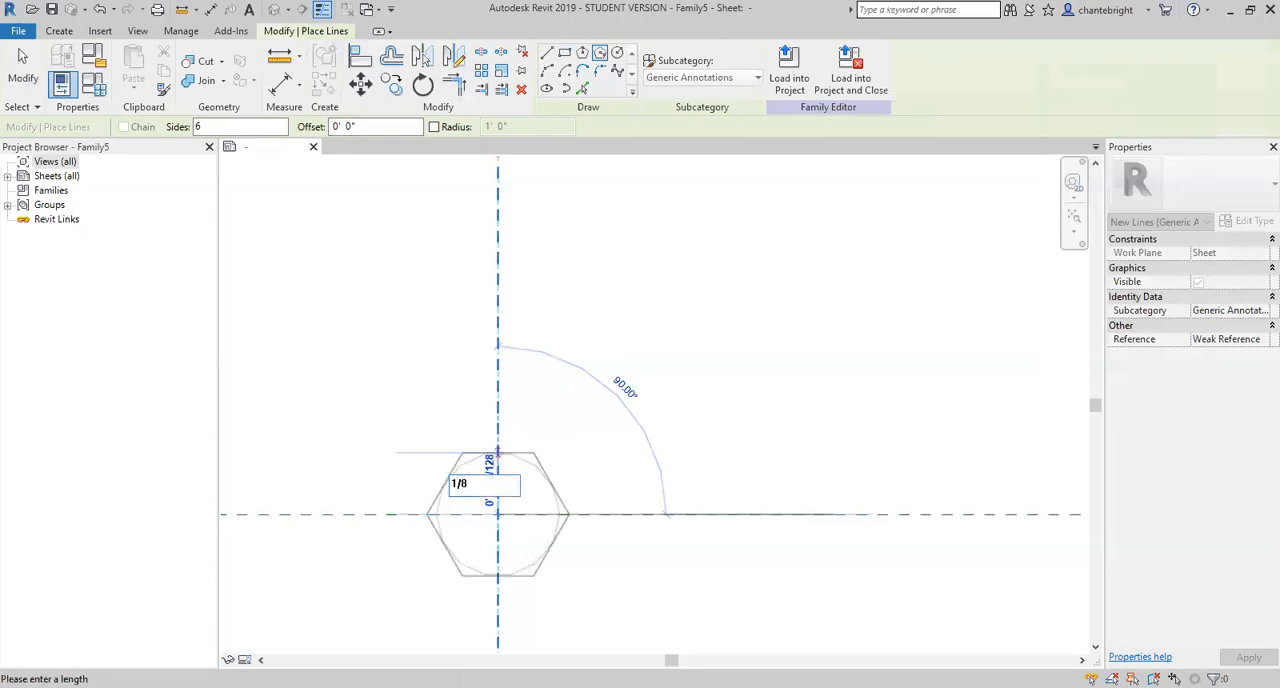
{"action": "key", "text": "Return"}
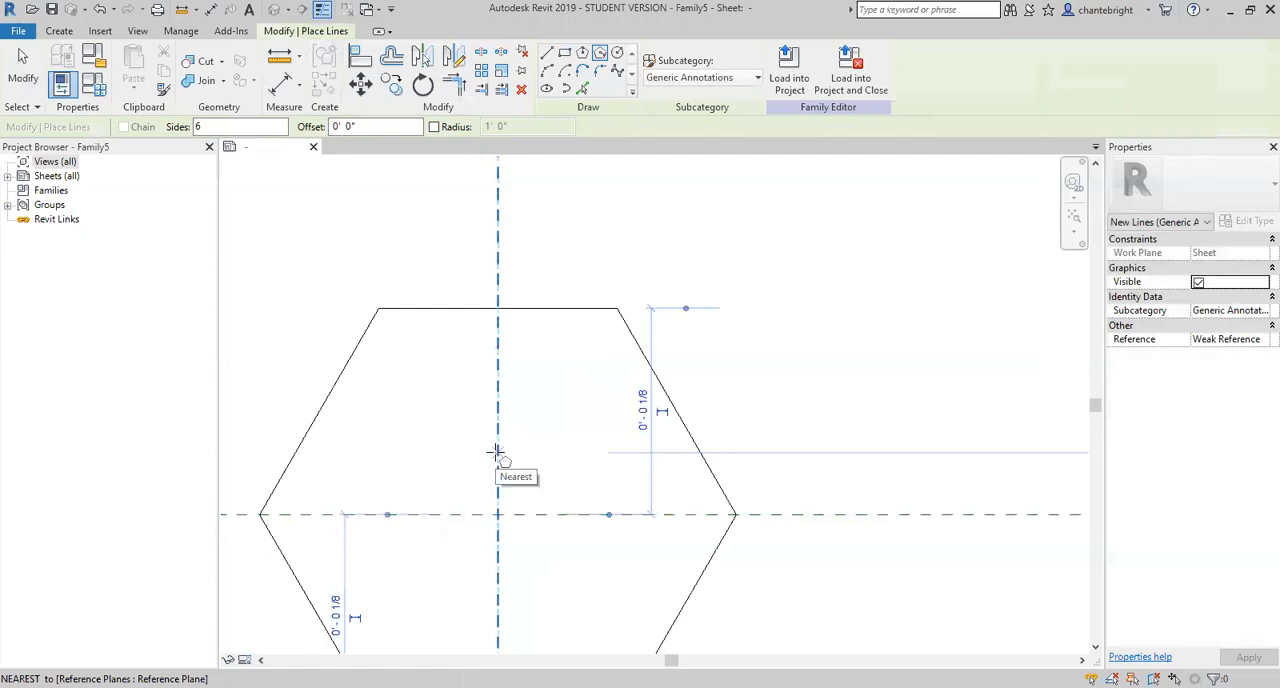
{"action": "scroll", "coordinate": [497, 453], "scroll_direction": "down", "scroll_amount": 3}
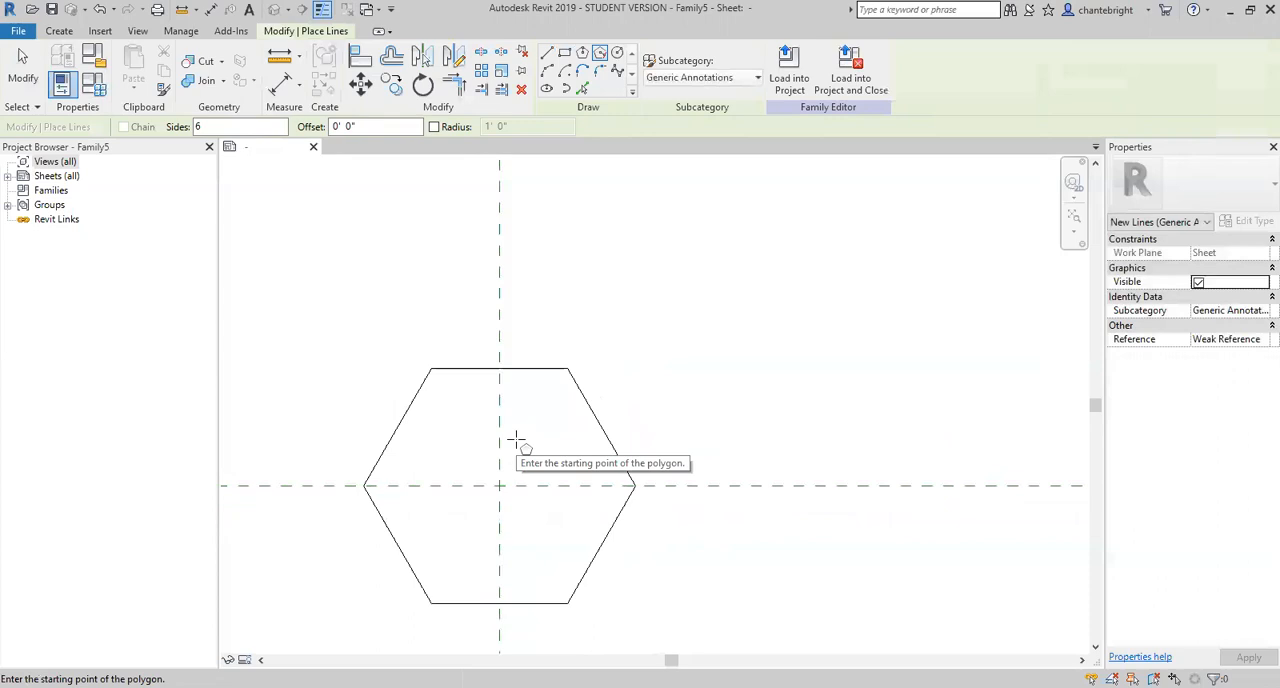
- Place a 3/32" label with centre and middle alignment at the intersection of the reference planes
{"action": "left_click", "coordinate": [66, 33]}
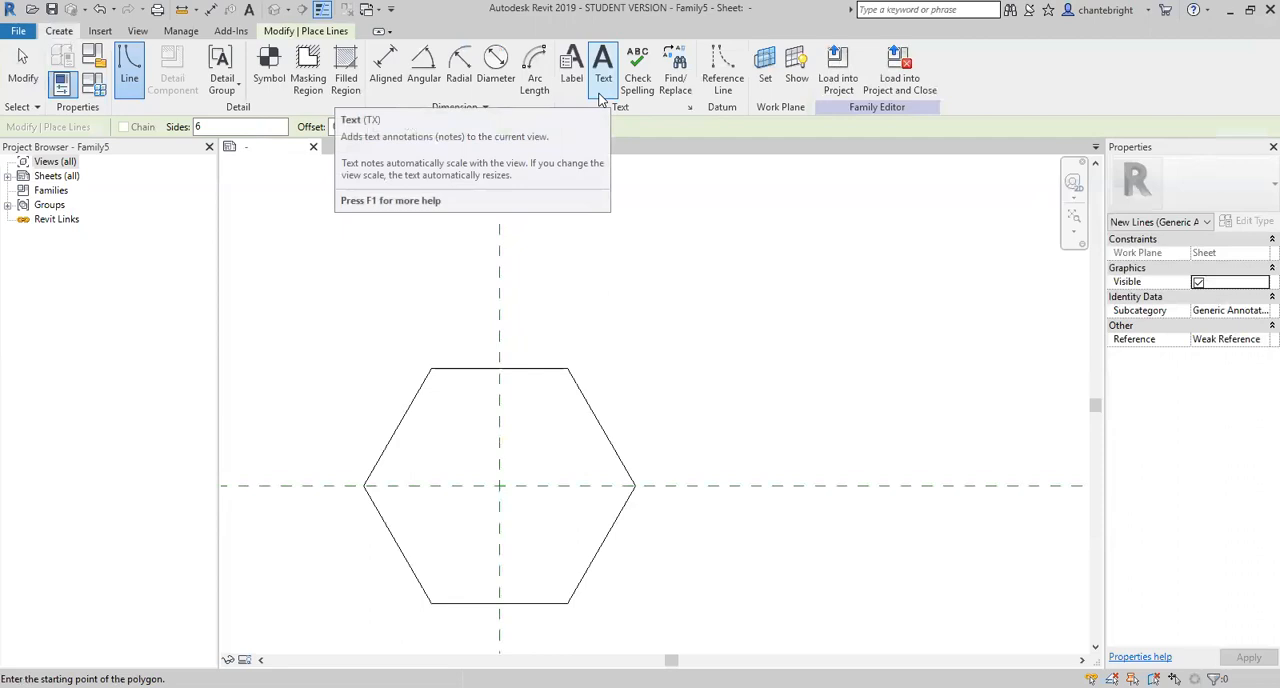
{"action": "left_click", "coordinate": [571, 68]}
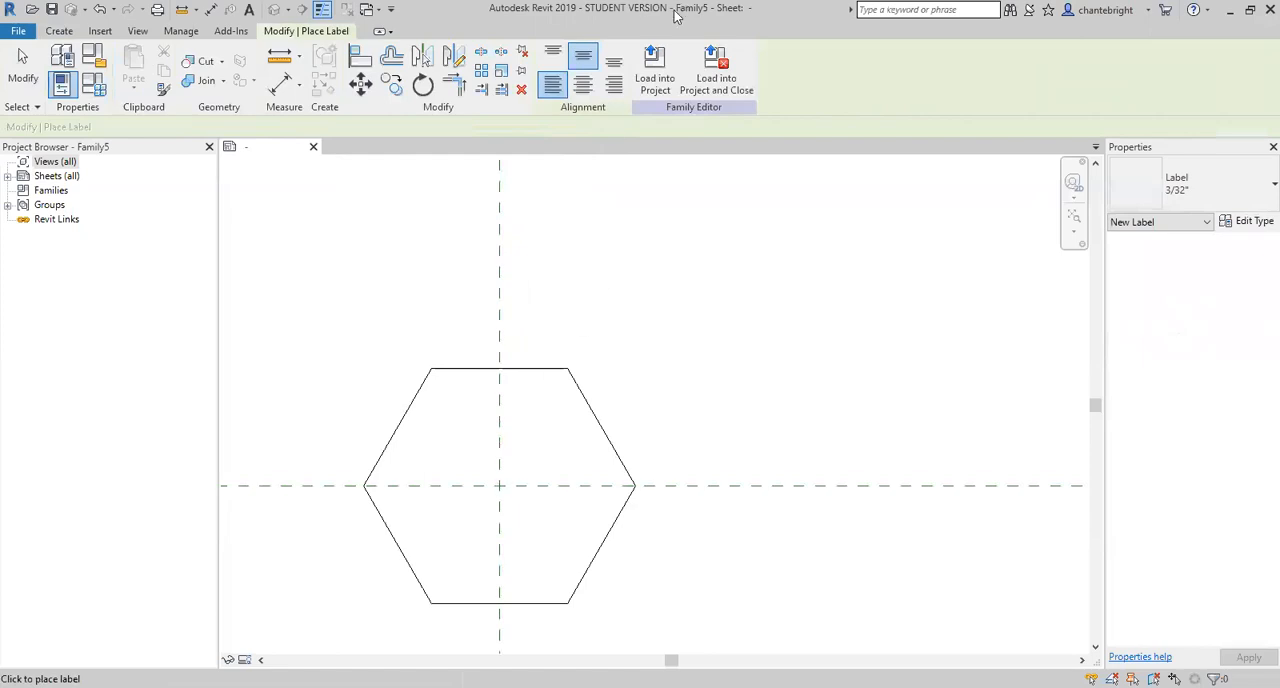
{"action": "left_click", "coordinate": [584, 88]}
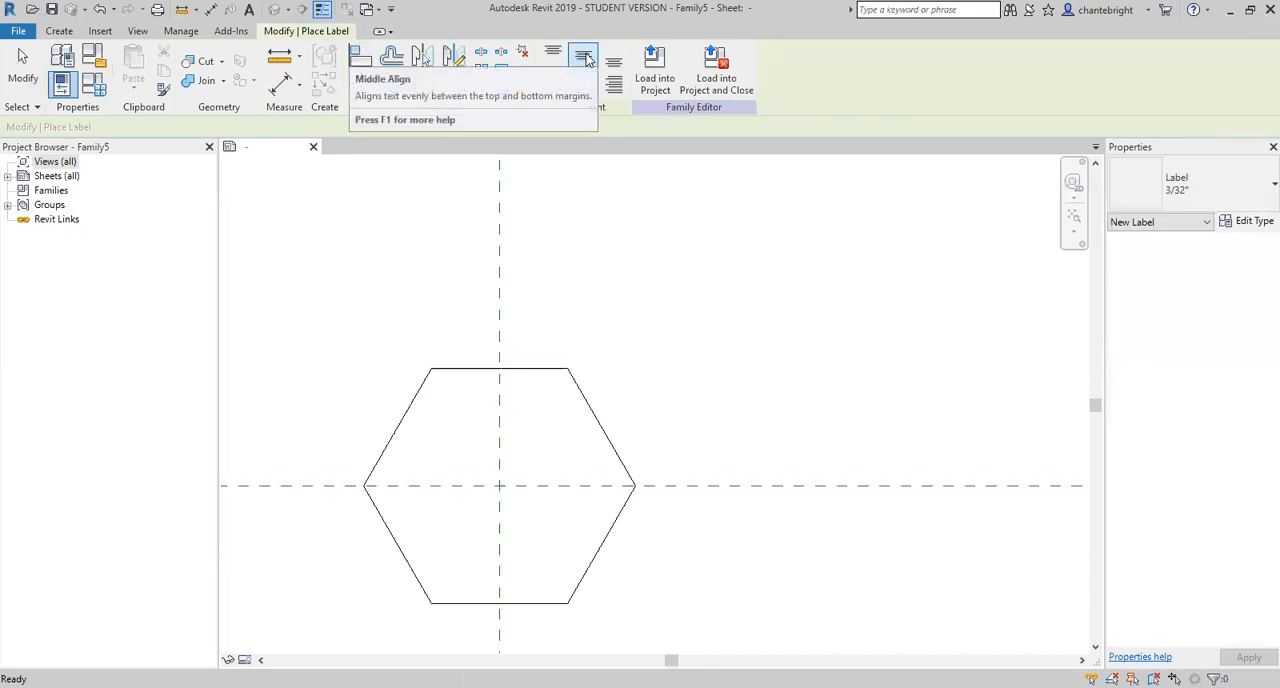
{"action": "left_click", "coordinate": [584, 58]}
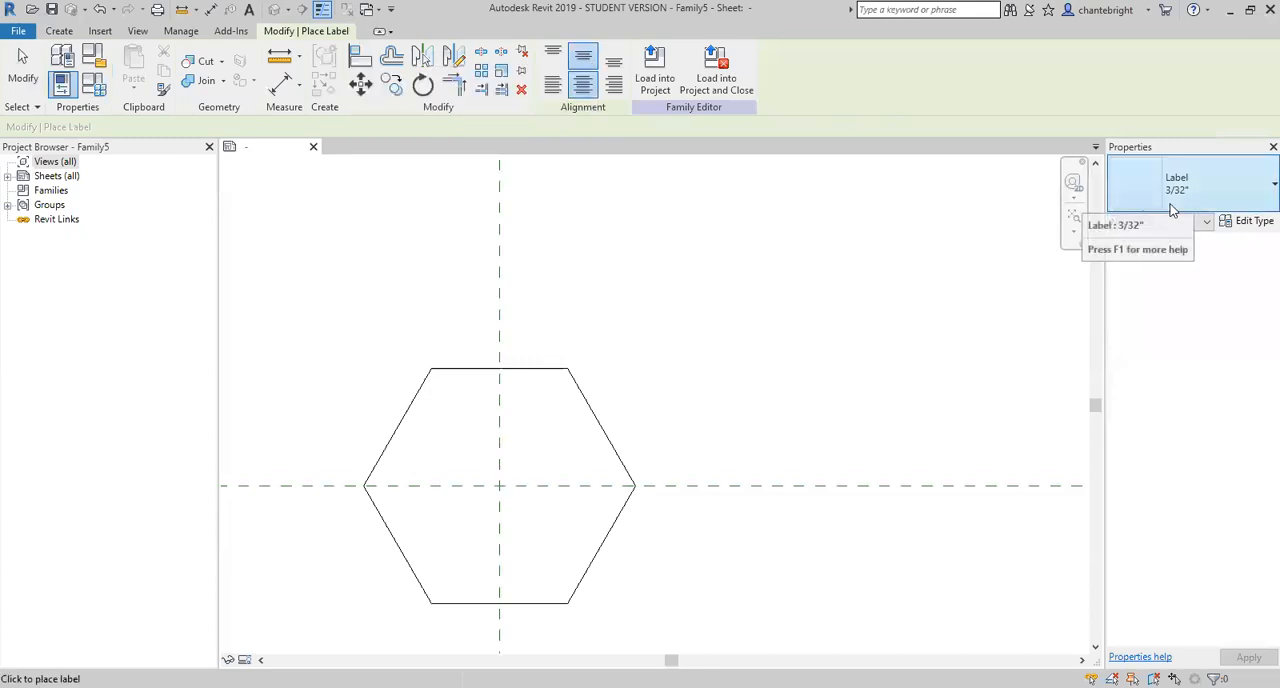
{"action": "left_click", "coordinate": [500, 488]}
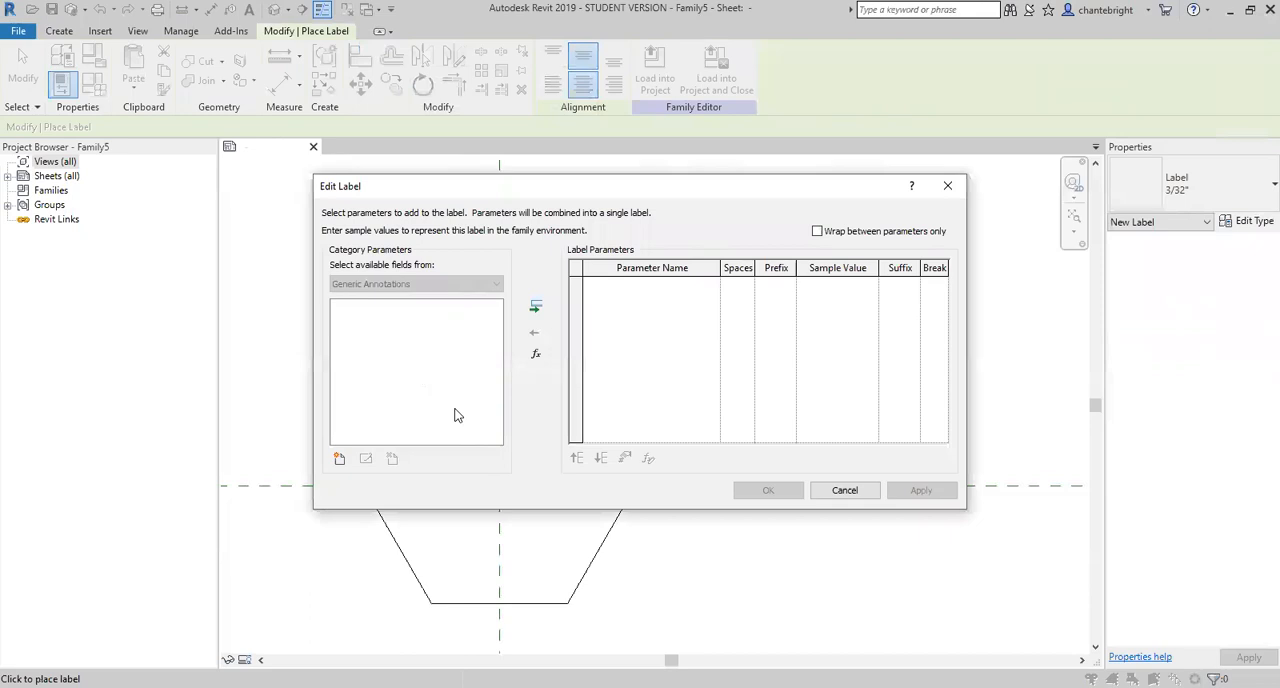
- Define a new family parameter named Tag as an instance parameter of type Text
{"action": "left_click", "coordinate": [338, 460]}
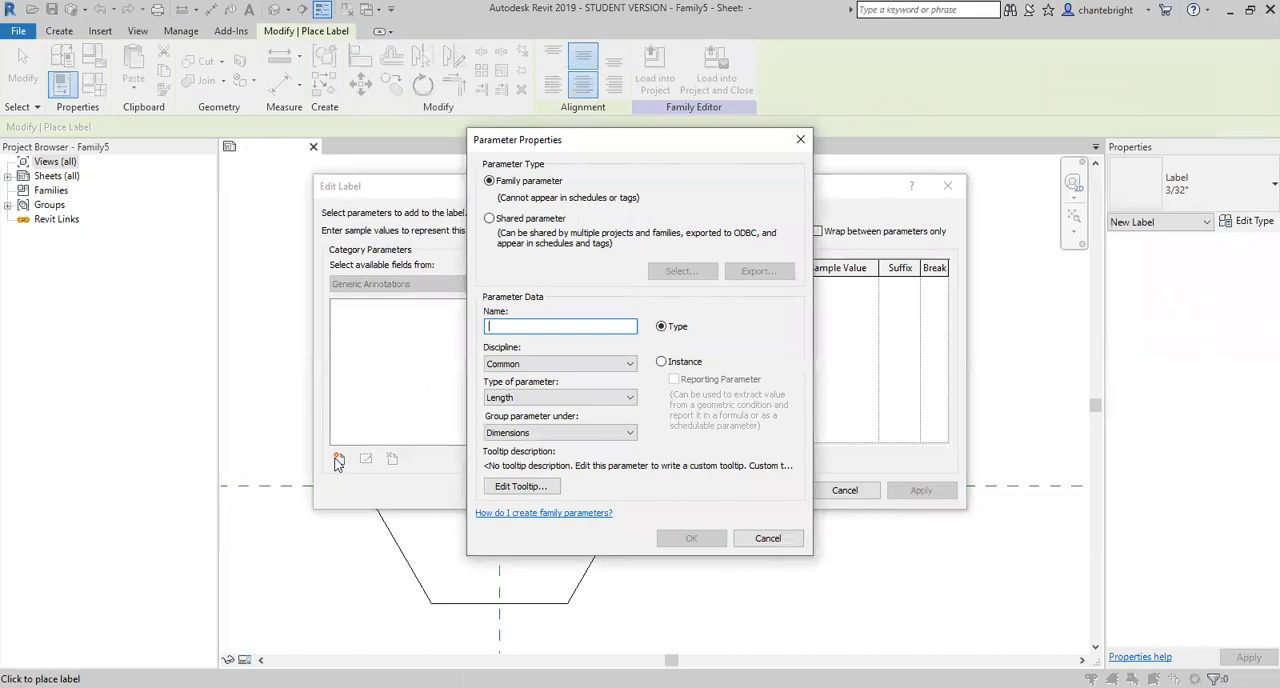
{"action": "type", "text": "Tag"}
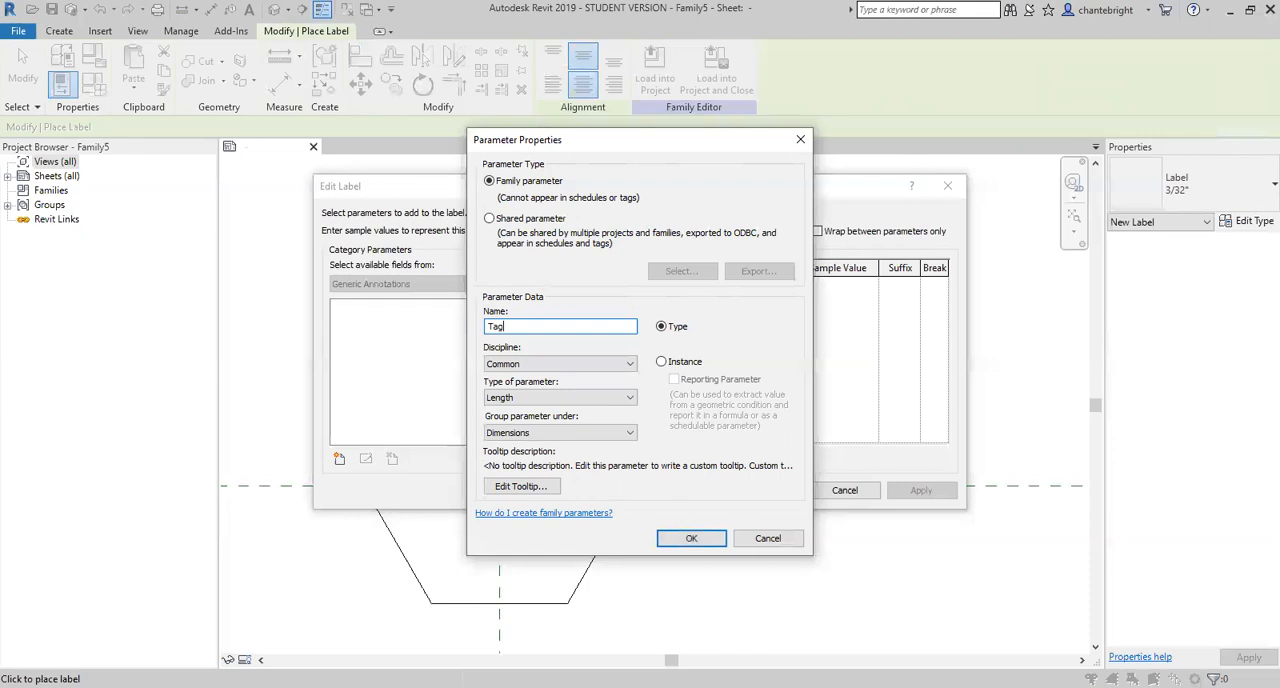
{"action": "left_click", "coordinate": [661, 362]}
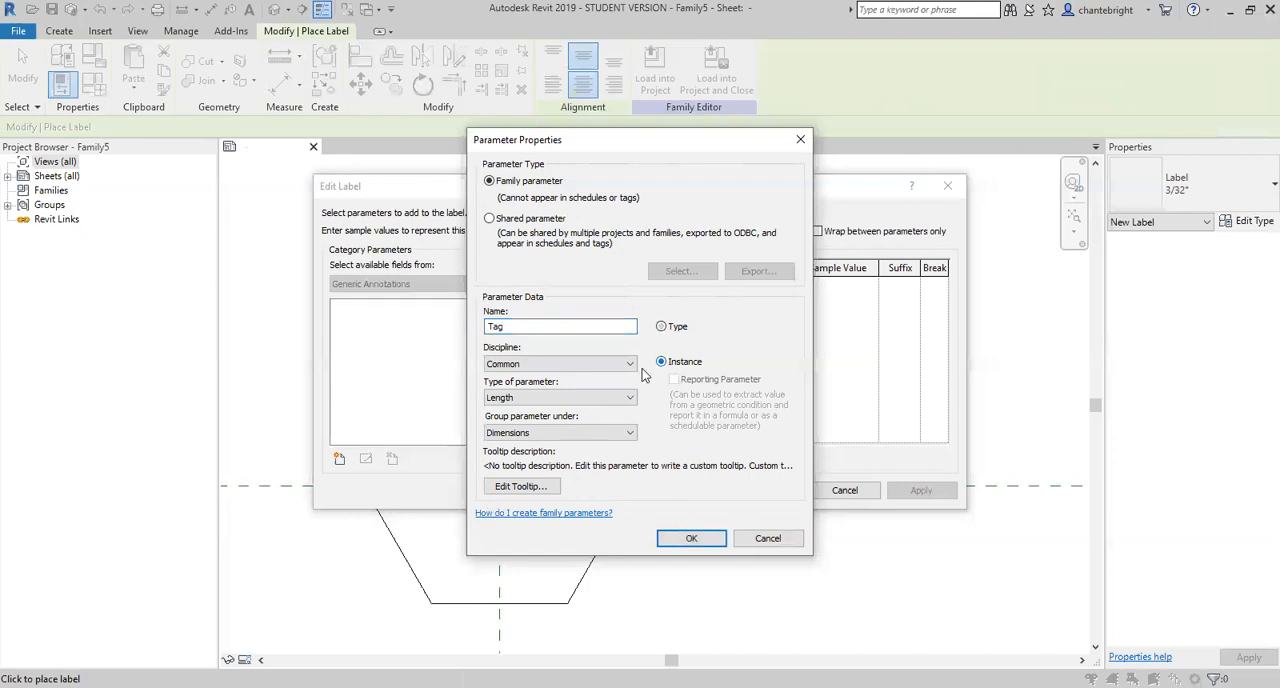
{"action": "left_click", "coordinate": [586, 400]}
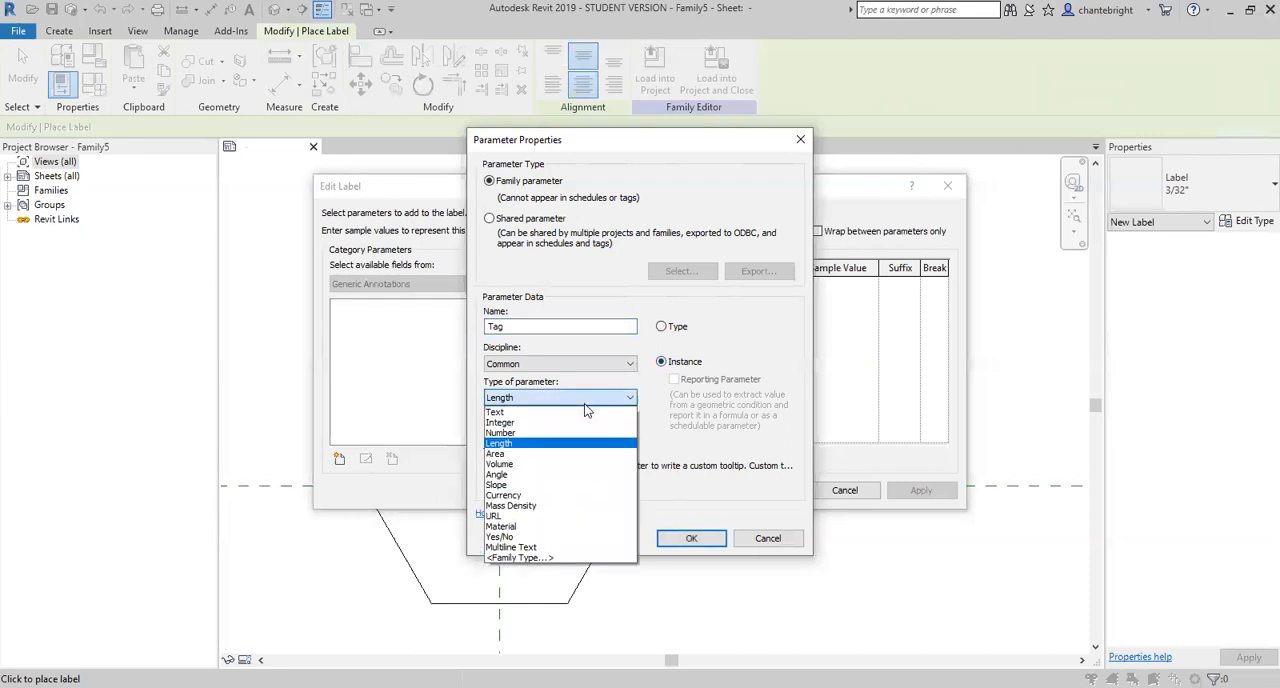
{"action": "left_click", "coordinate": [532, 414]}
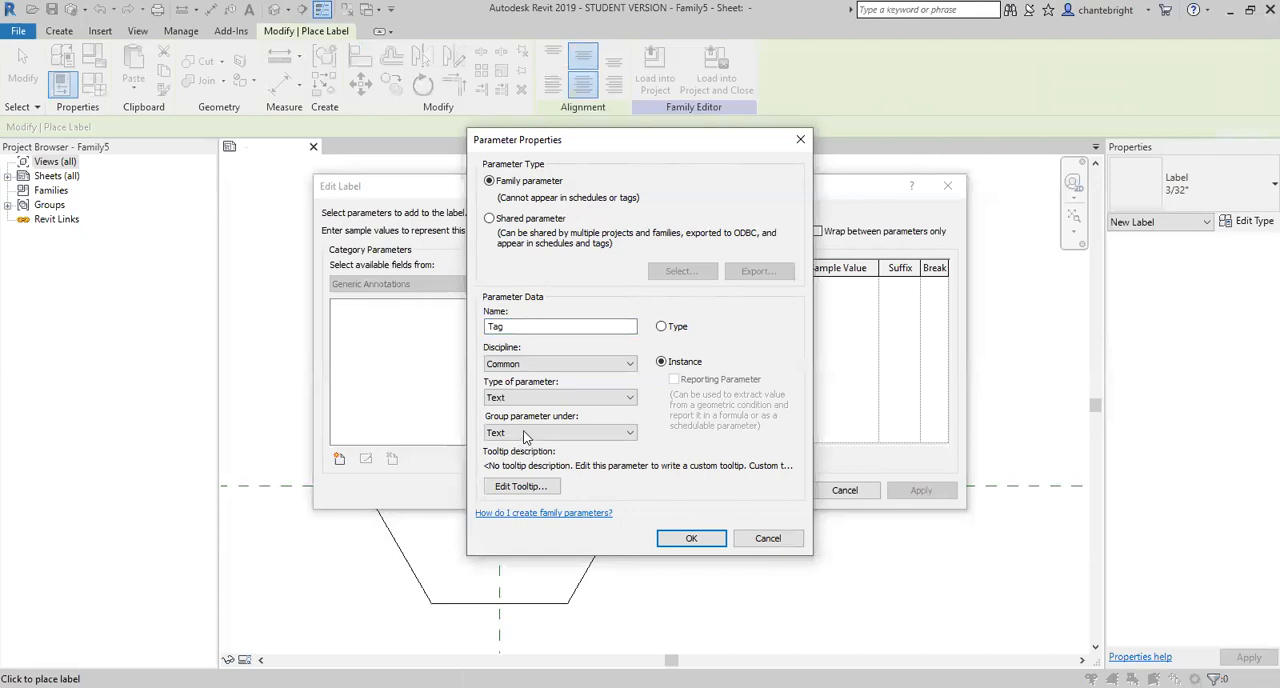
- Set the Tag parameter's tooltip to "What is the number of the note?" and finish creating the parameter
{"action": "left_click", "coordinate": [513, 487]}
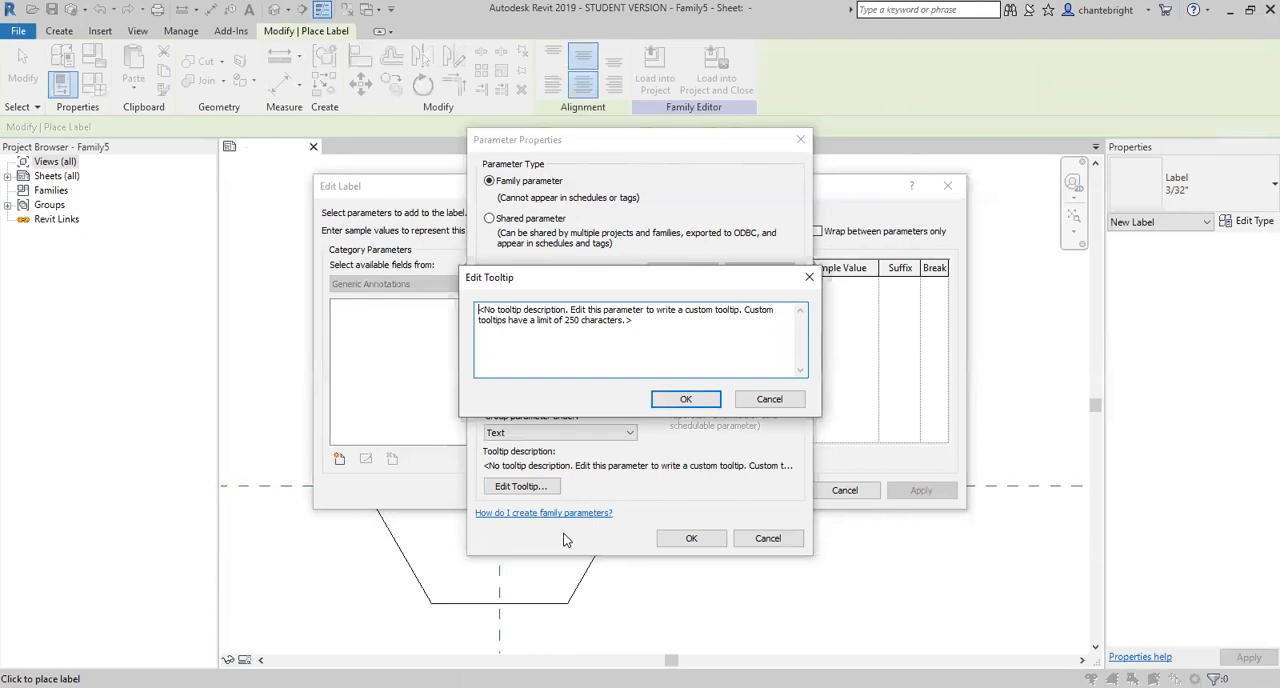
{"action": "left_click", "coordinate": [645, 323]}
{"action": "left_click_drag", "start_coordinate": [645, 323], "coordinate": [433, 311]}
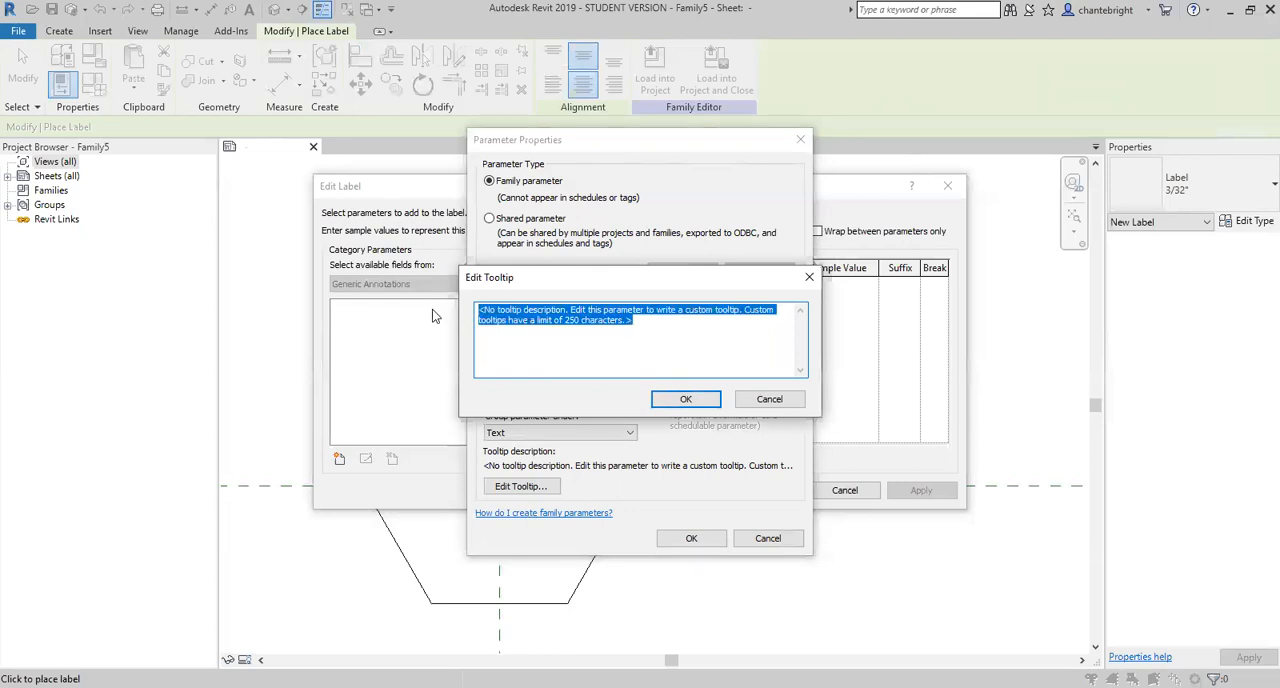
{"action": "type", "text": "Wh"}
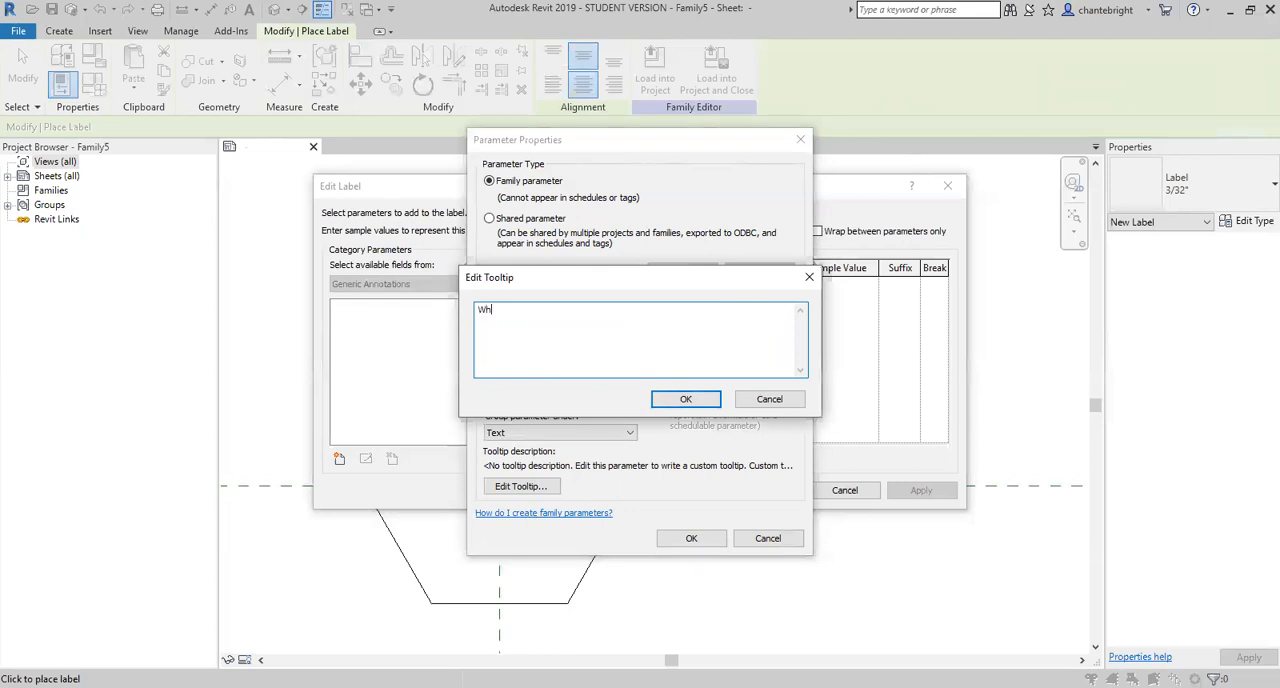
{"action": "type", "text": "at is the number of the note.?"}
{"action": "left_click", "coordinate": [683, 401]}
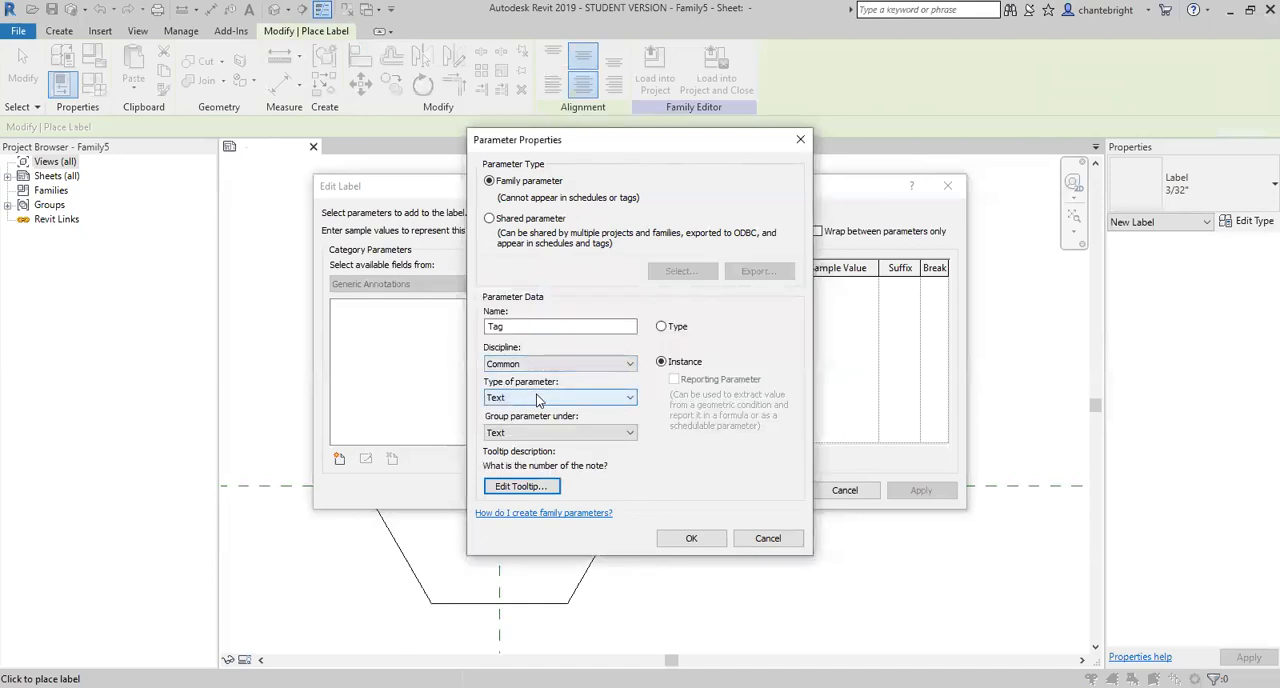
{"action": "left_click", "coordinate": [691, 539]}
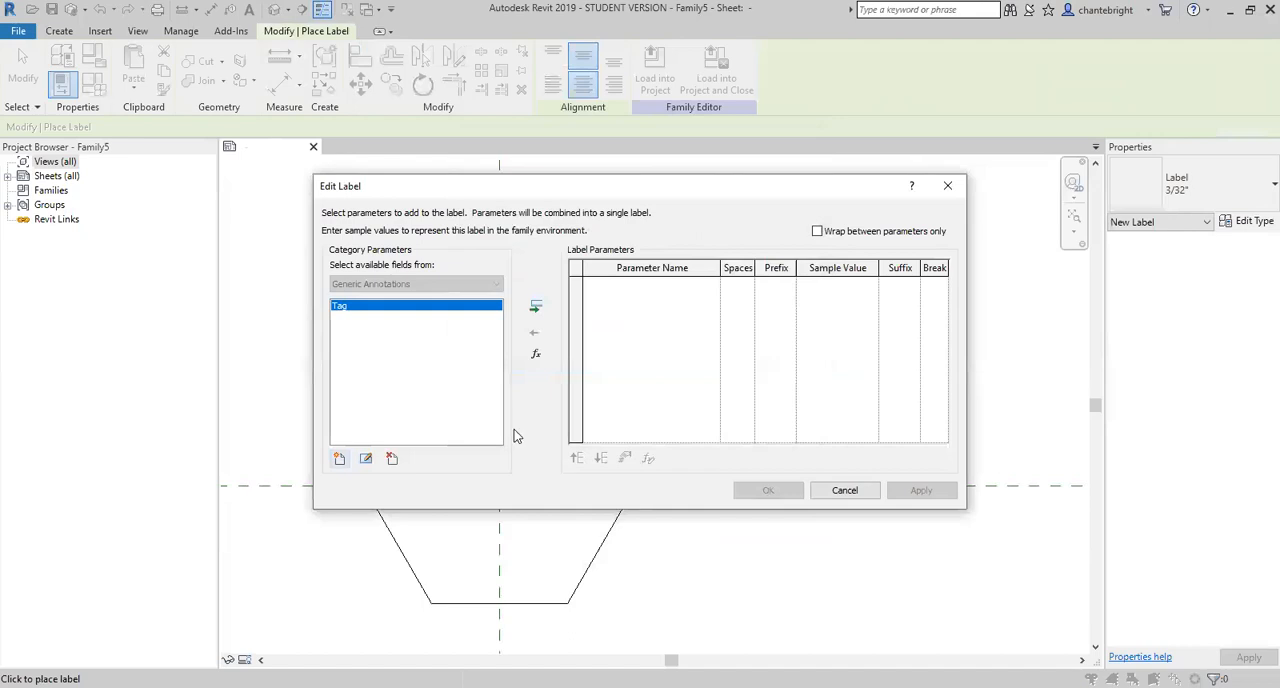
- Add the Tag parameter to the label with the sample value ## and accept the label
{"action": "left_click", "coordinate": [536, 308]}
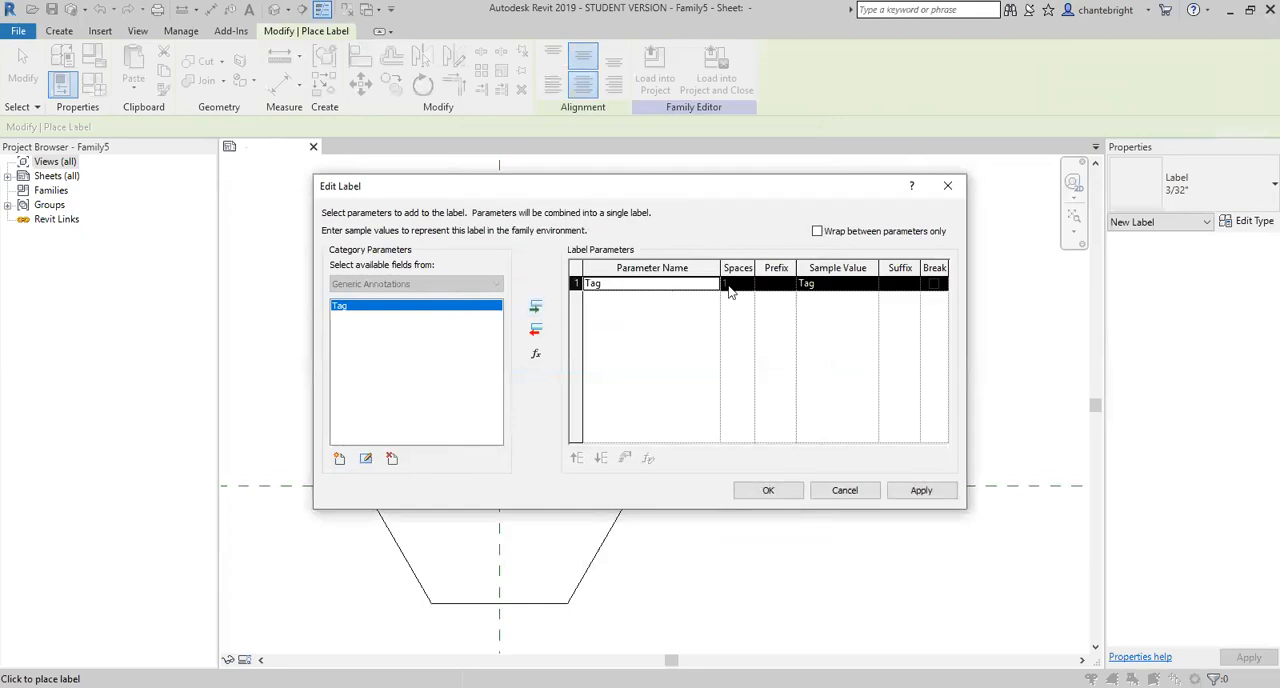
{"action": "left_click", "coordinate": [845, 284]}
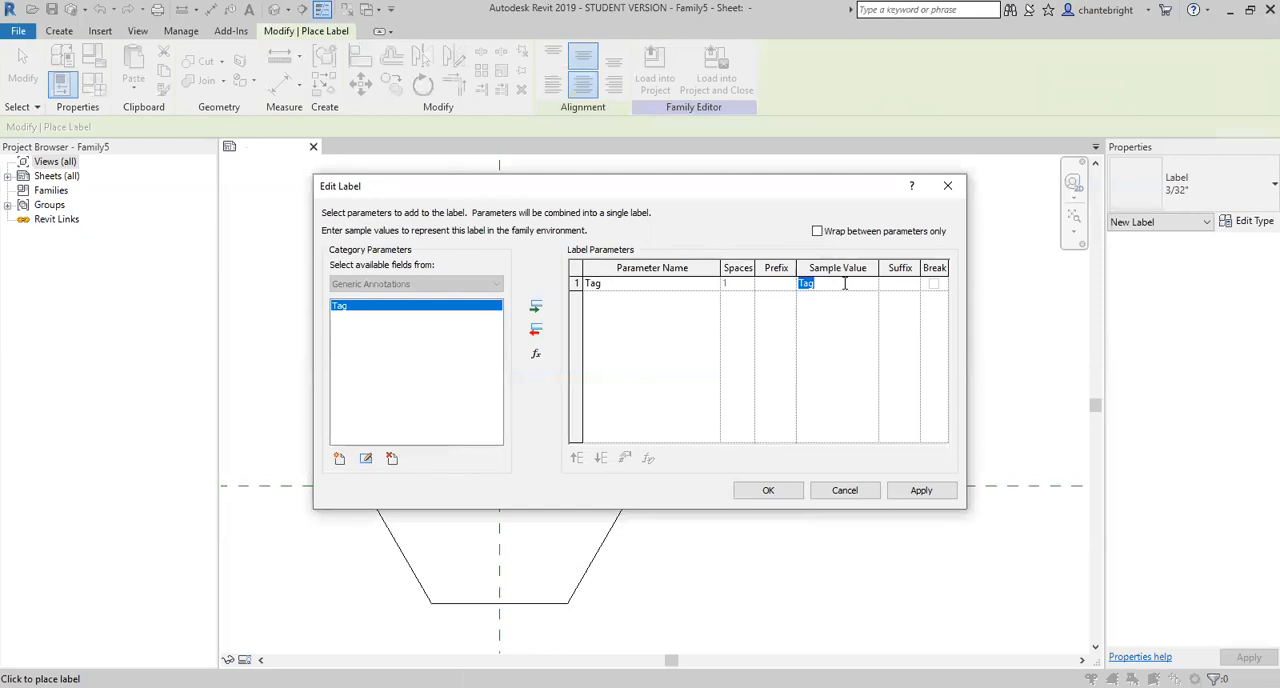
{"action": "type", "text": "33"}
{"action": "key", "text": "BackSpace"}
{"action": "key", "text": "BackSpace"}
{"action": "type", "text": "##"}
{"action": "left_click", "coordinate": [768, 488]}
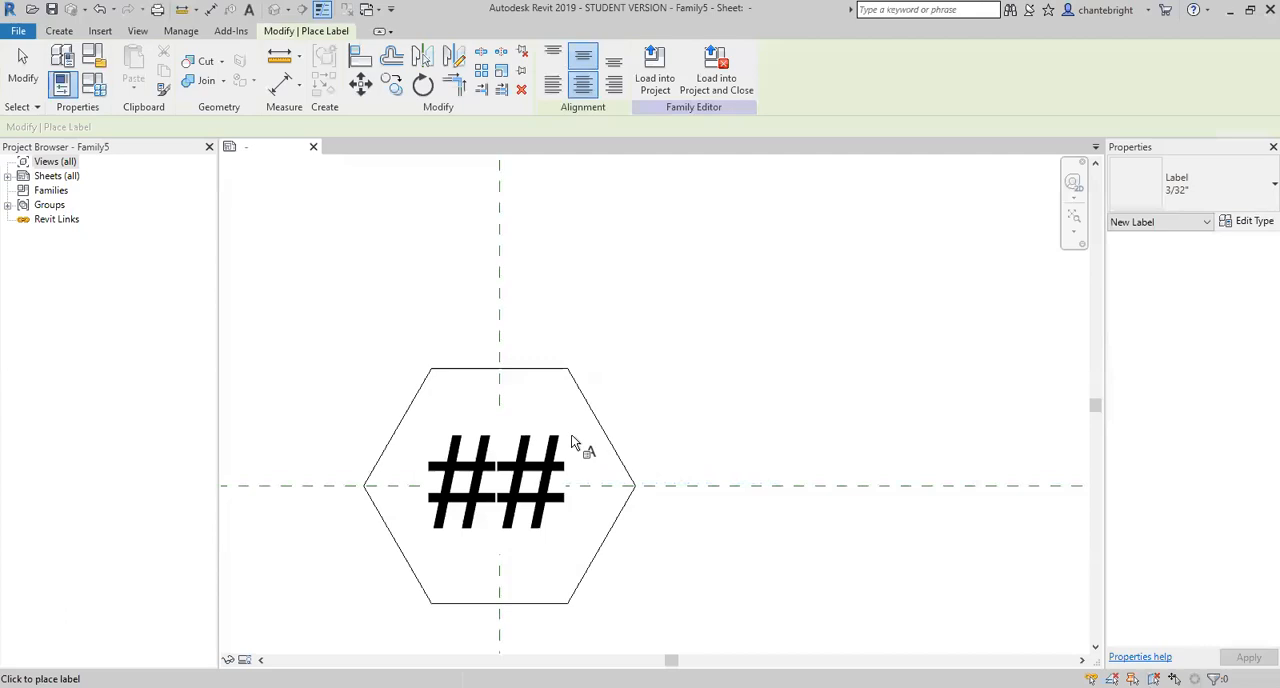
- Finish placing labels and narrow the Tag label's text box to fit around the ## inside the hexagon
{"action": "key", "text": "Escape"}
{"action": "scroll", "coordinate": [573, 466], "scroll_direction": "down", "scroll_amount": 1}
{"action": "scroll", "coordinate": [557, 487], "scroll_direction": "down", "scroll_amount": 5}
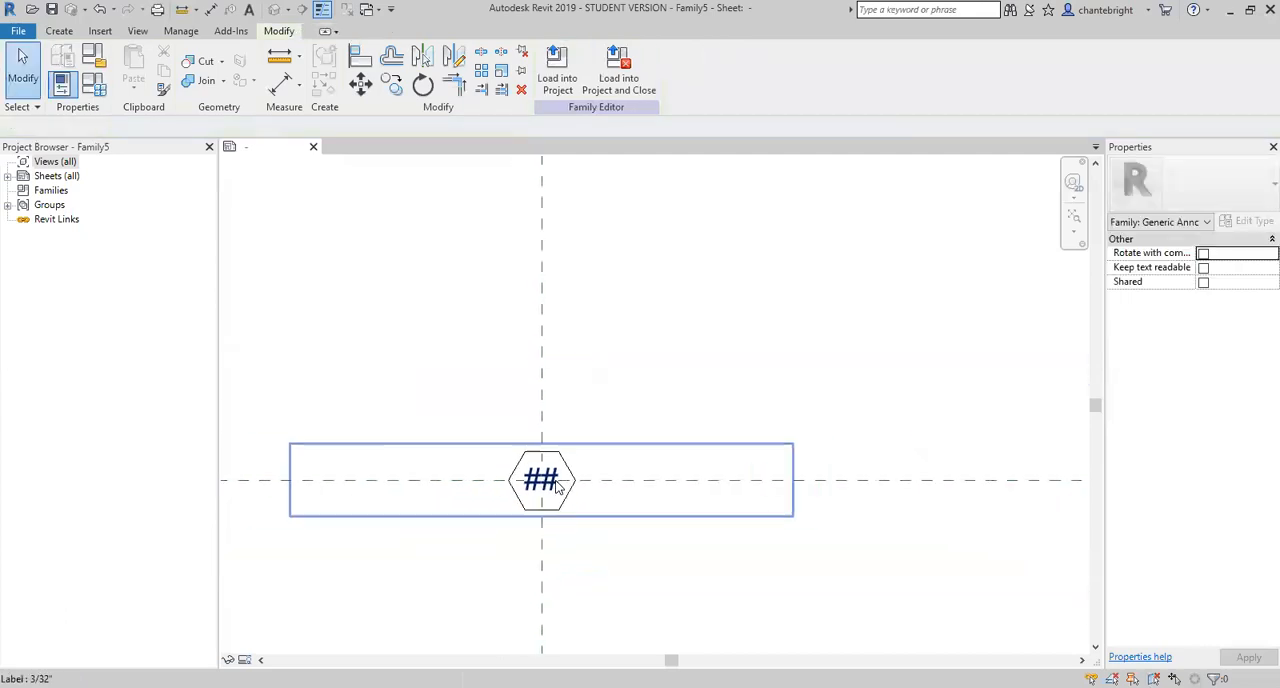
{"action": "left_click", "coordinate": [650, 495]}
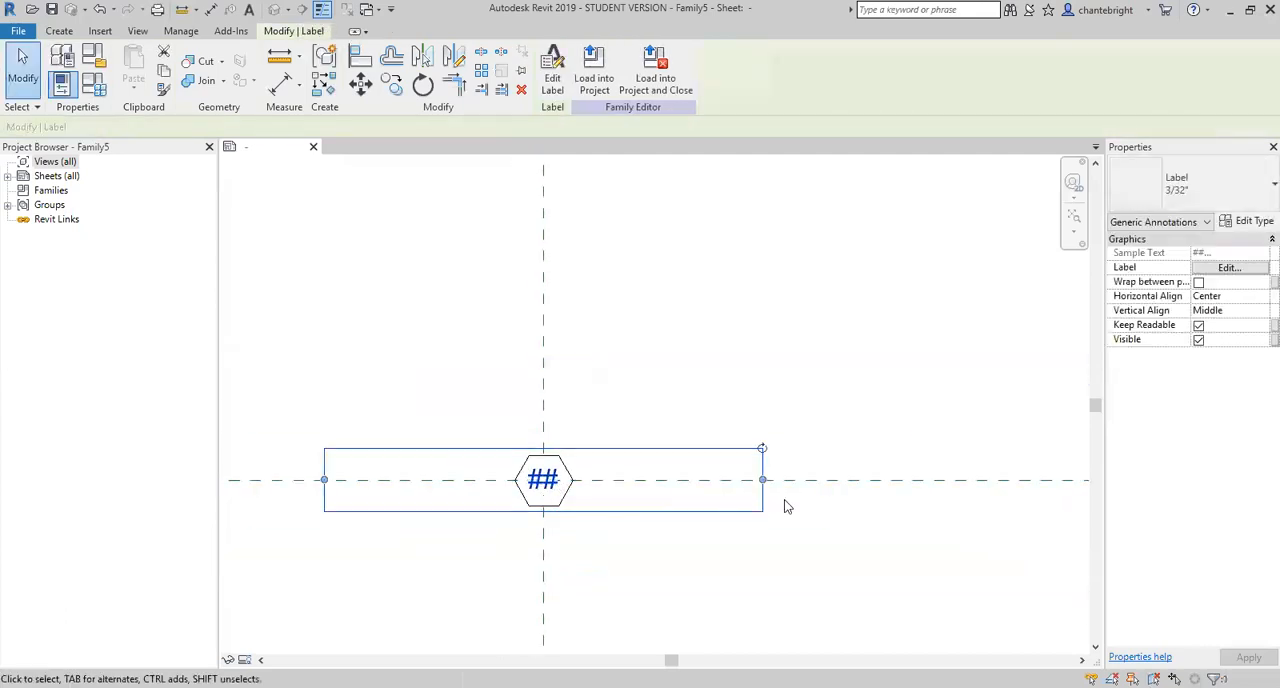
{"action": "left_click_drag", "start_coordinate": [757, 479], "coordinate": [558, 464]}
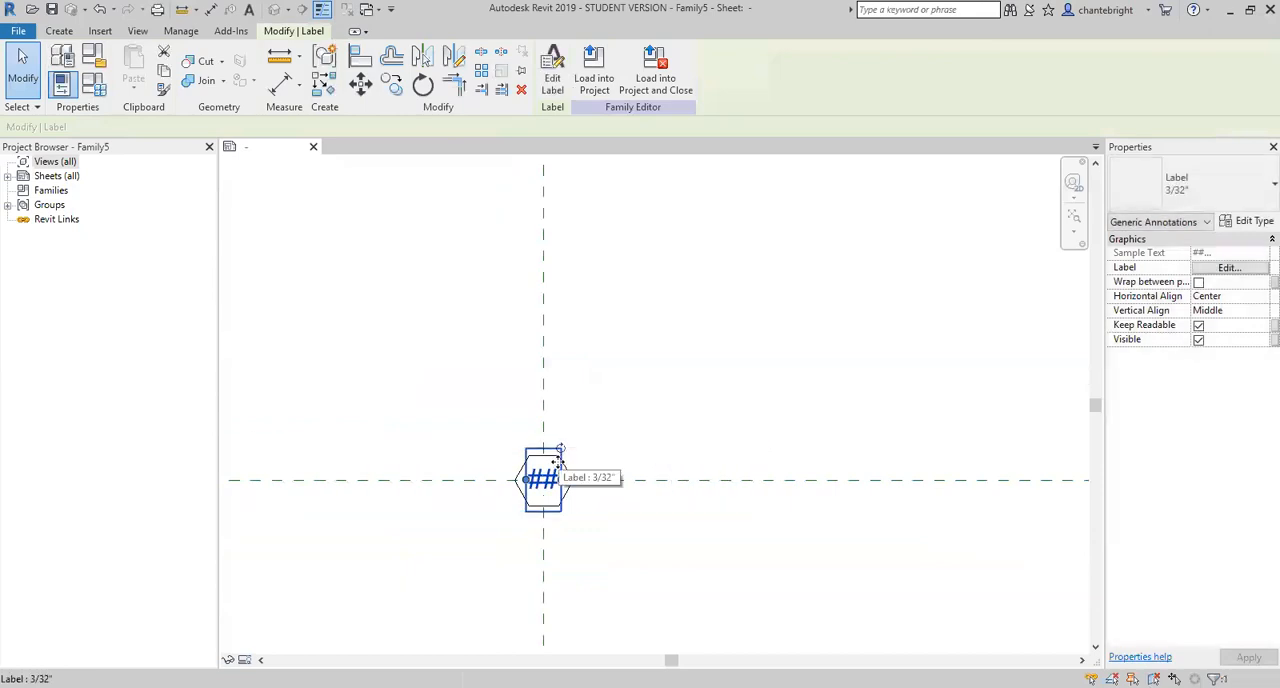
- Copy the Tag label from the reference plane intersection along the horizontal reference plane to just right of the hexagon
{"action": "scroll", "coordinate": [555, 474], "scroll_direction": "up", "scroll_amount": 1}
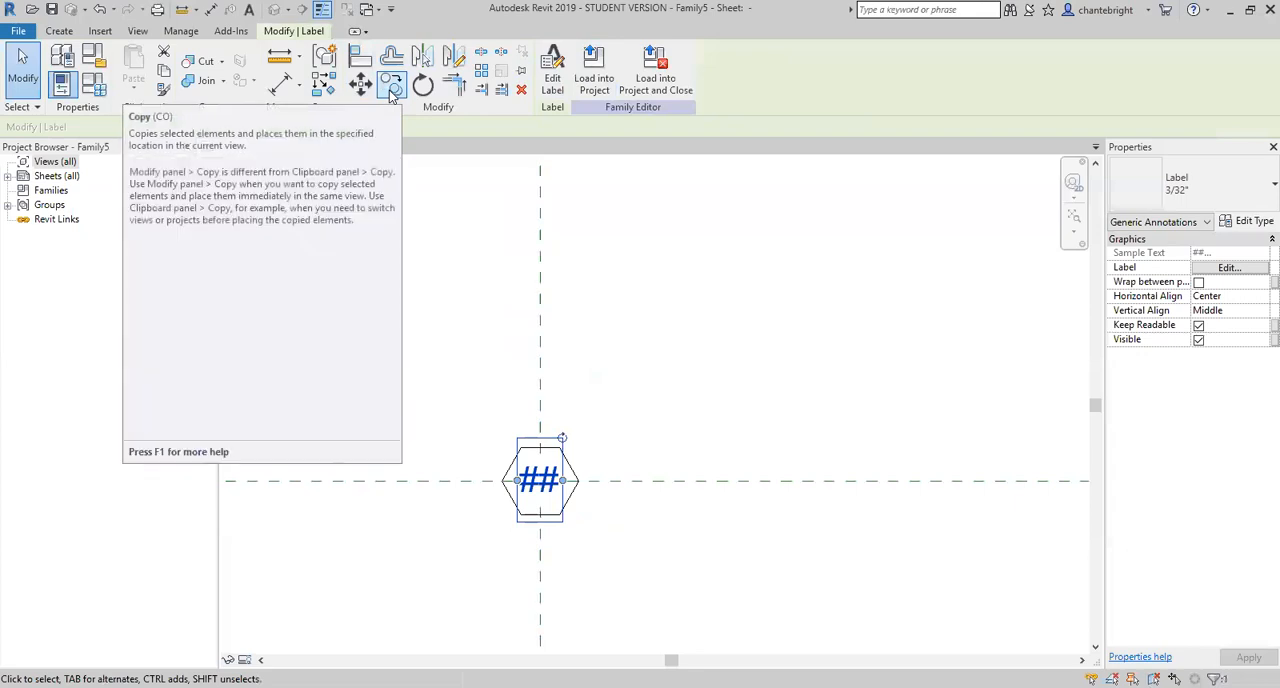
{"action": "left_click", "coordinate": [392, 88]}
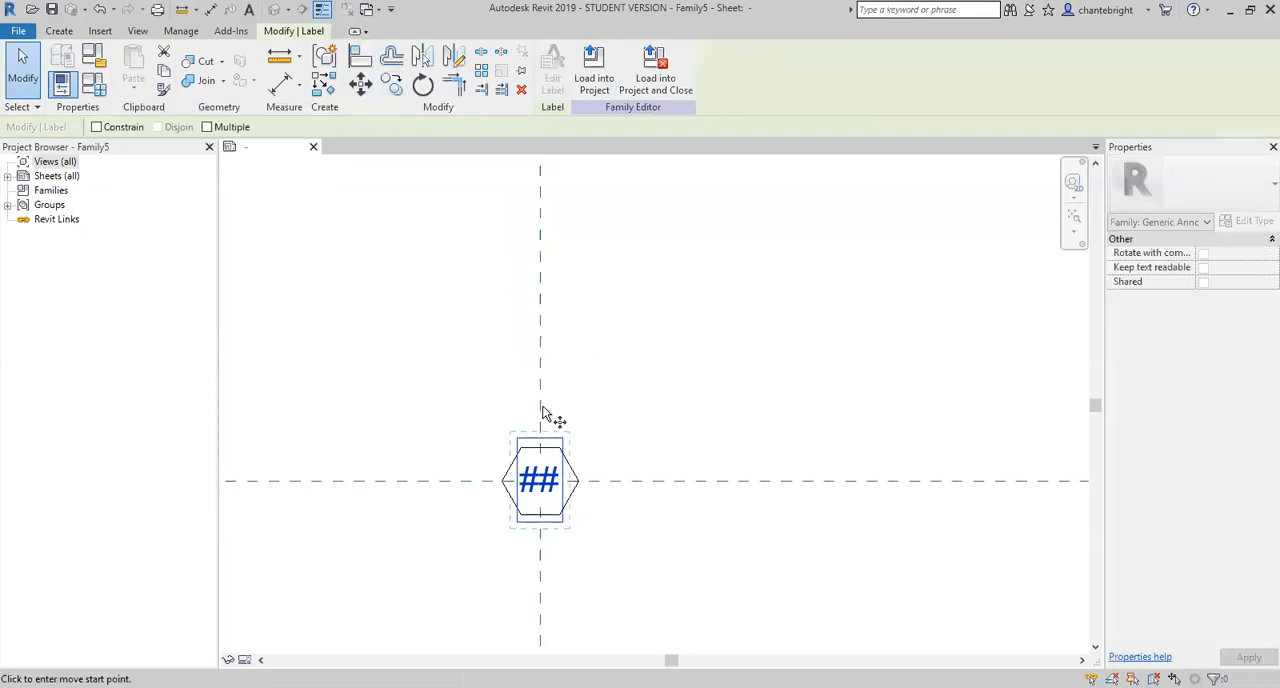
{"action": "left_click", "coordinate": [540, 481]}
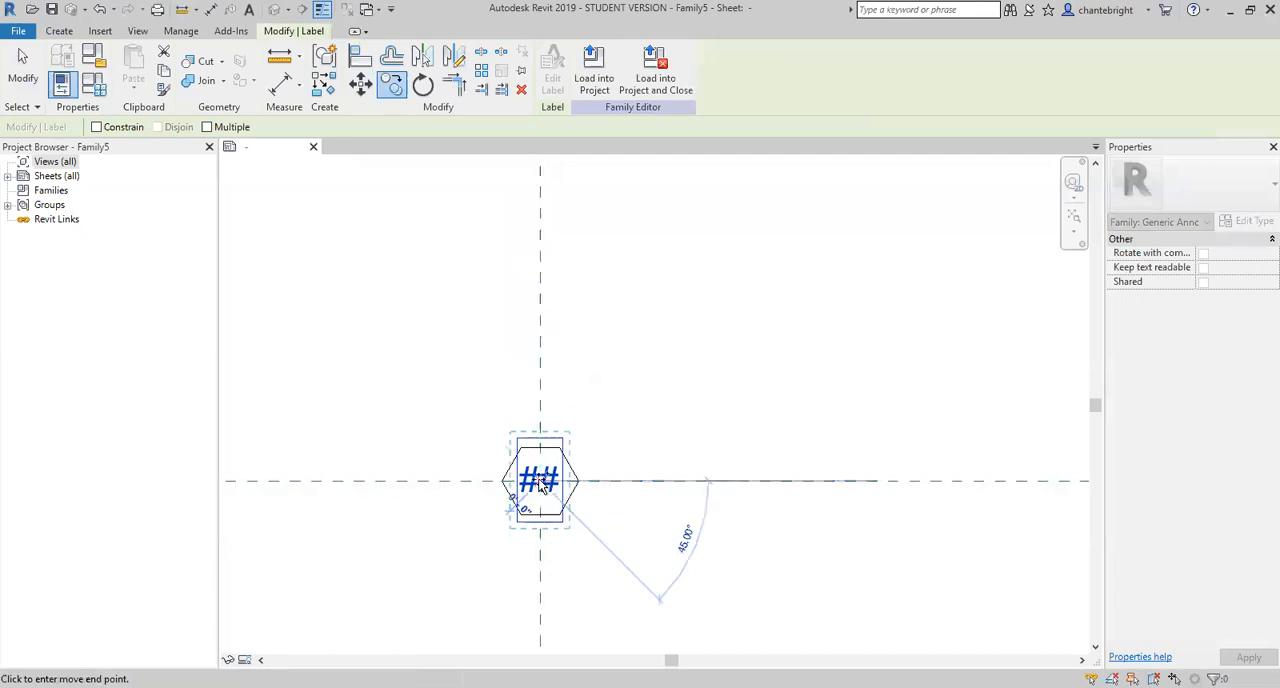
{"action": "left_click", "coordinate": [615, 481]}
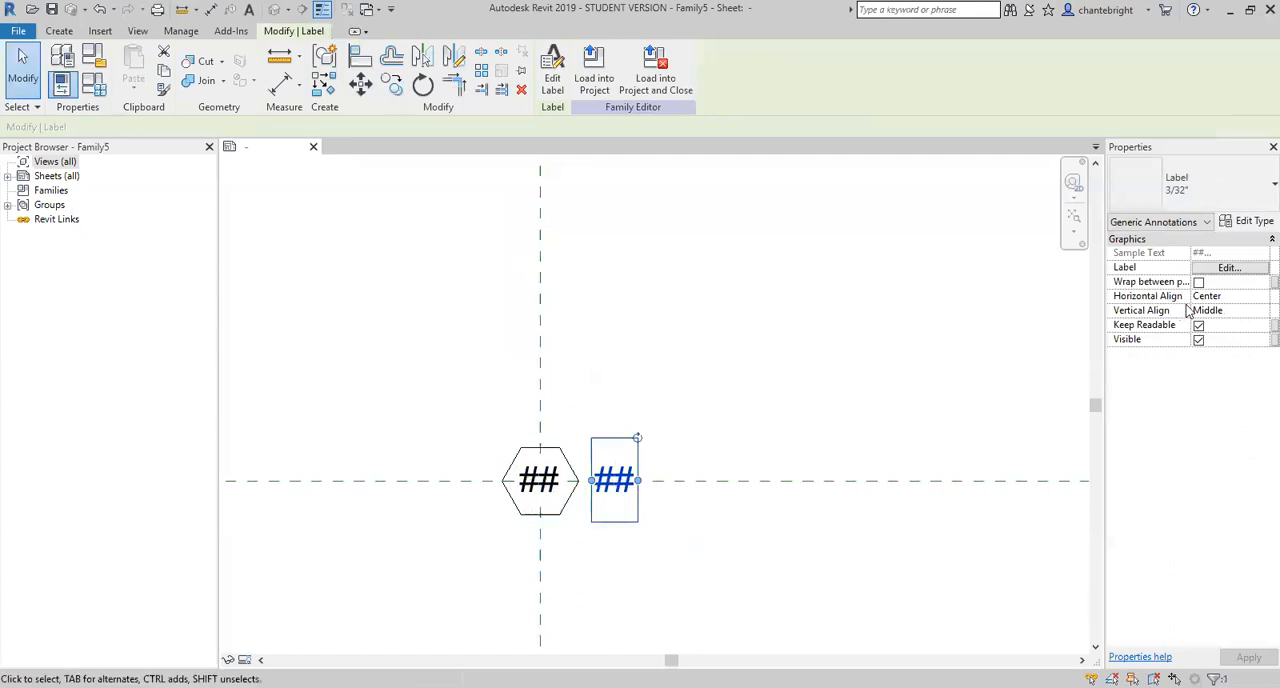
- Set the copied label's horizontal alignment to Left and stretch its text box far out to the right
{"action": "left_click", "coordinate": [1240, 311]}
{"action": "left_click", "coordinate": [1259, 314]}
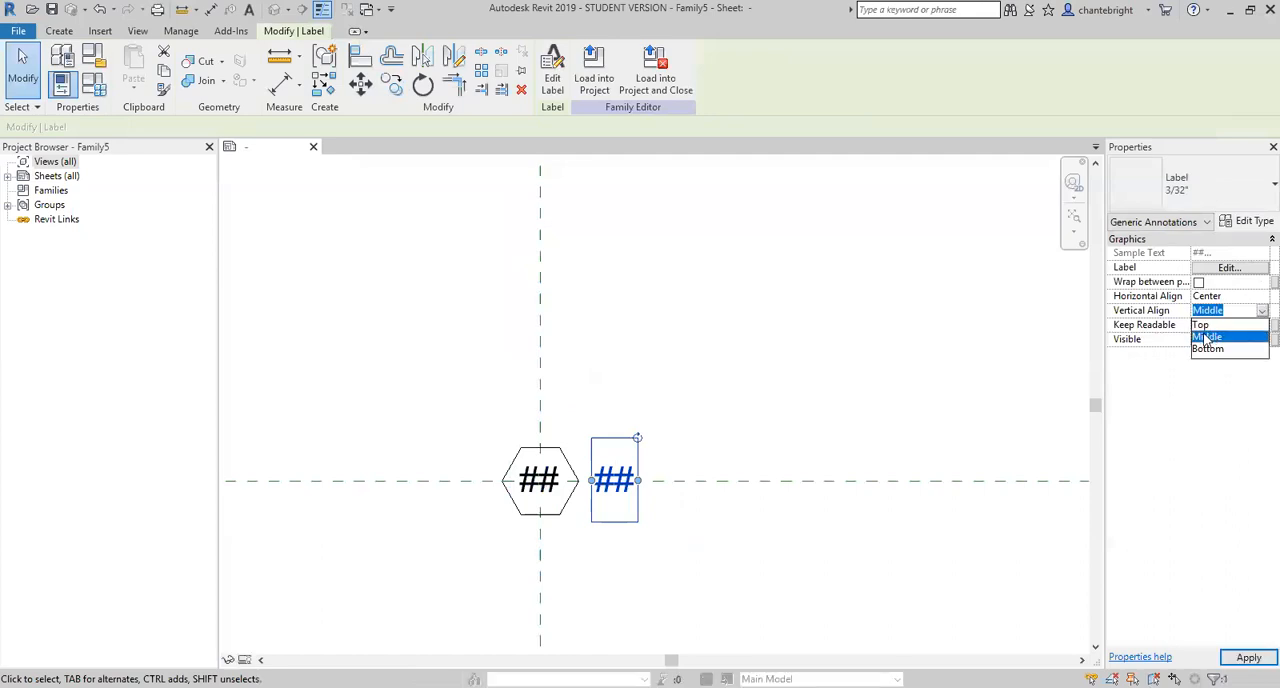
{"action": "left_click", "coordinate": [1258, 300]}
{"action": "left_click", "coordinate": [1257, 299]}
{"action": "left_click", "coordinate": [1260, 297]}
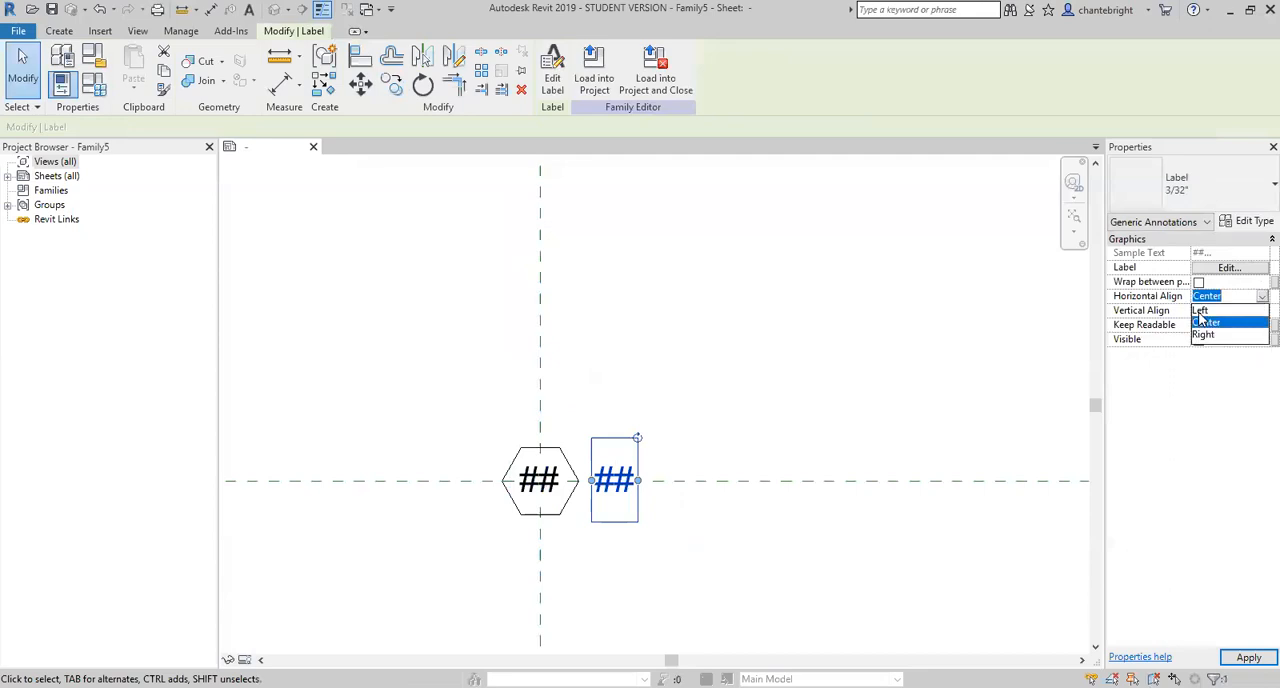
{"action": "left_click", "coordinate": [1215, 311]}
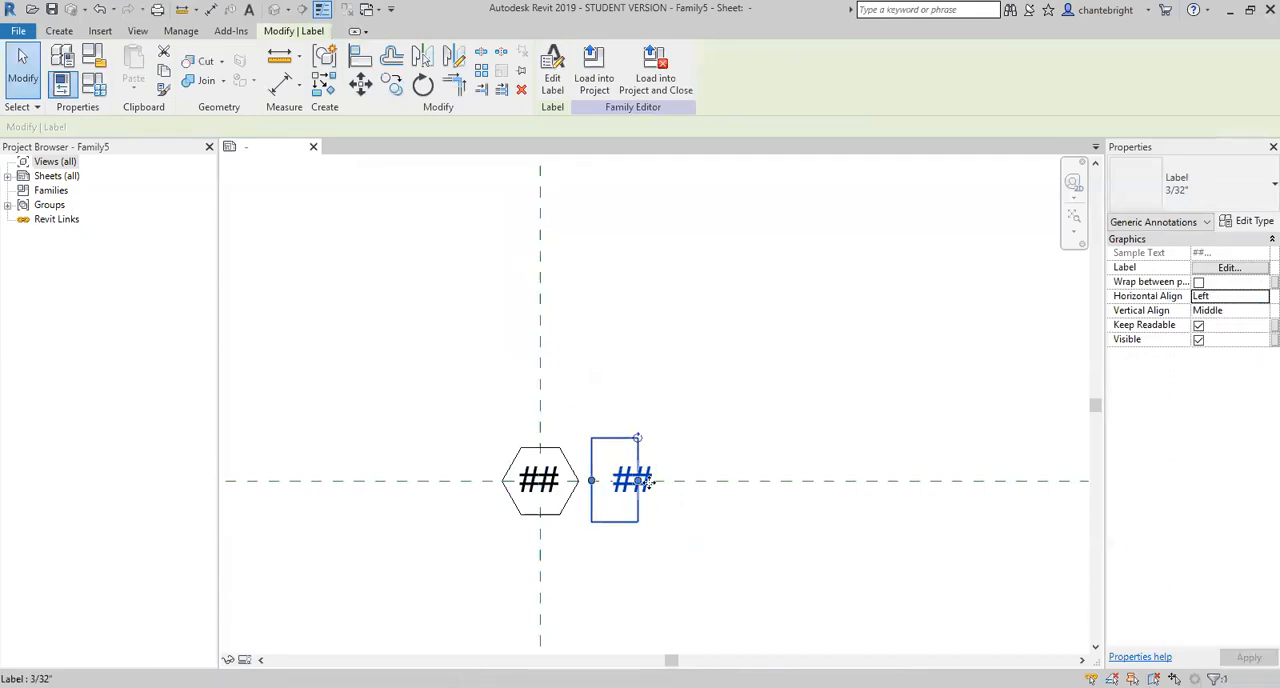
{"action": "left_click_drag", "start_coordinate": [641, 480], "coordinate": [1076, 487]}
{"action": "scroll", "coordinate": [643, 481], "scroll_direction": "down", "scroll_amount": 2}
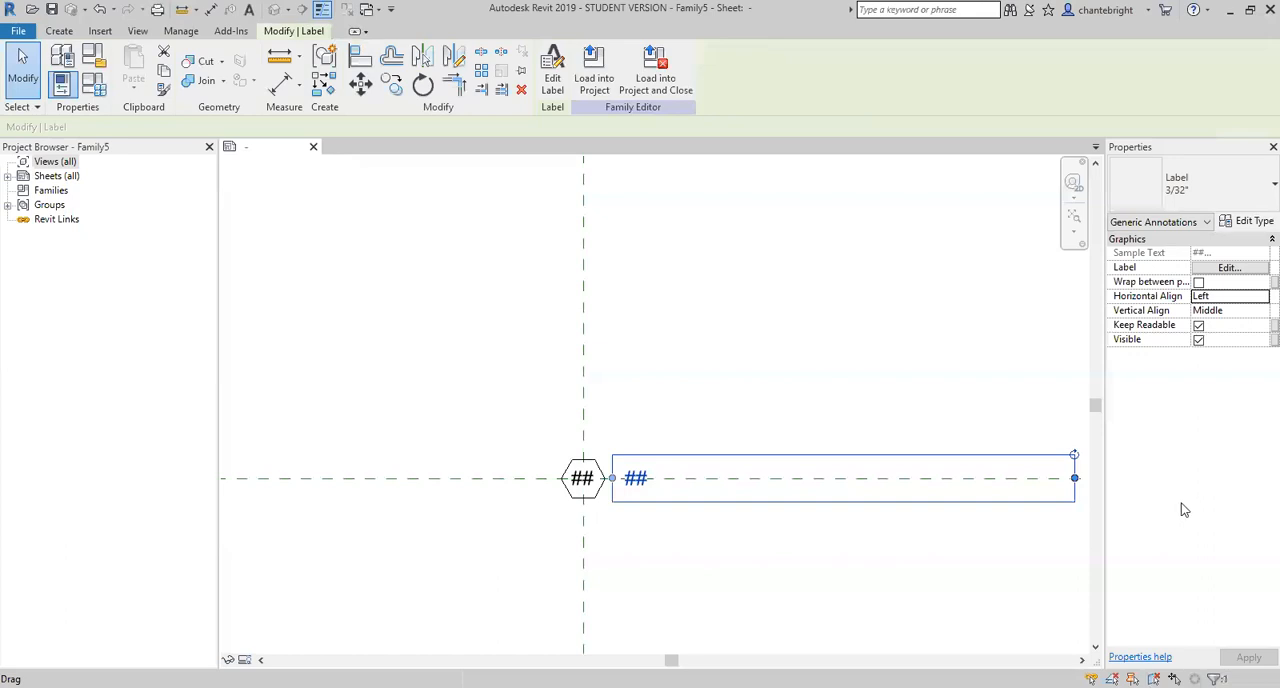
- Associate the copied label's Visible property with a new type parameter named Text Visible, grouped under Visibility
{"action": "left_click", "coordinate": [1257, 342]}
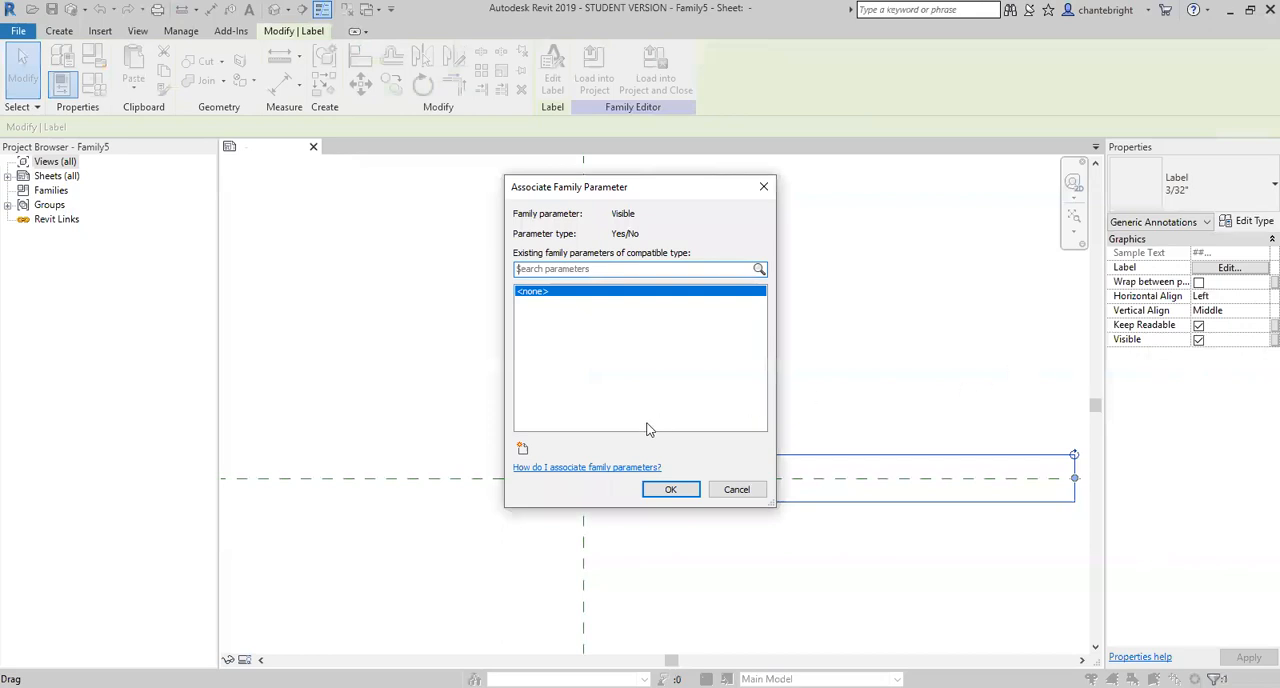
{"action": "left_click", "coordinate": [523, 450]}
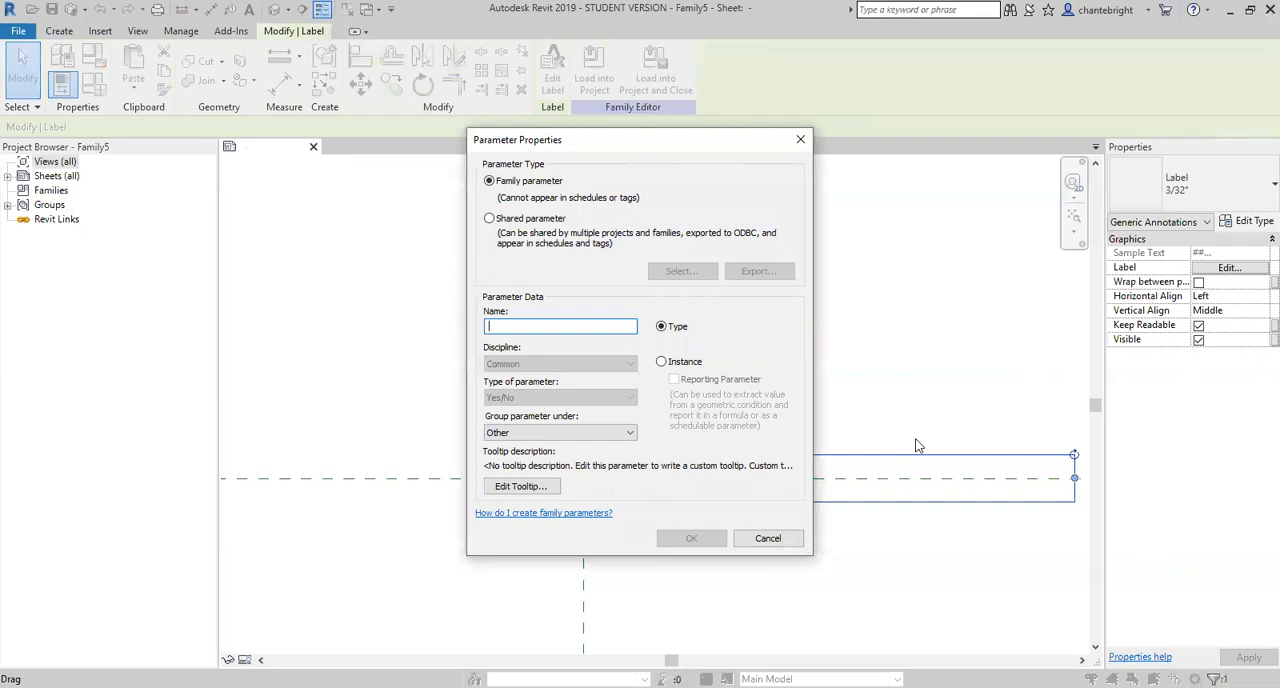
{"action": "type", "text": "Text Visi"}
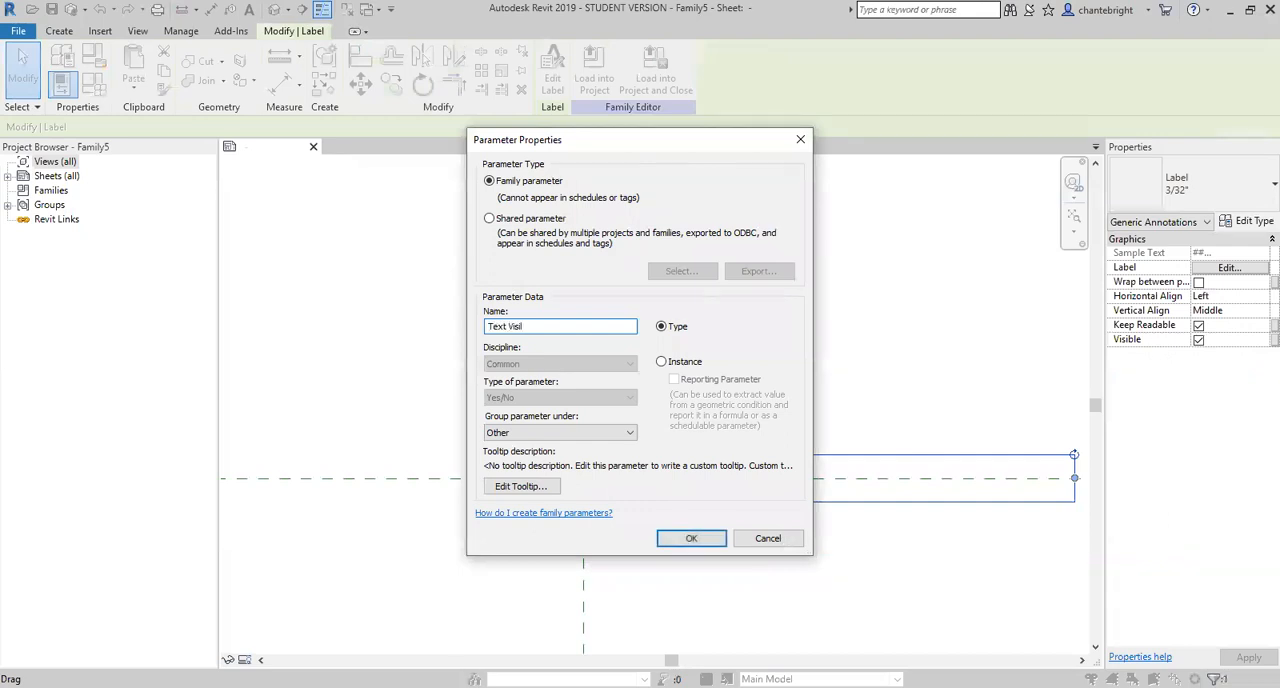
{"action": "type", "text": "ble"}
{"action": "left_click", "coordinate": [565, 432]}
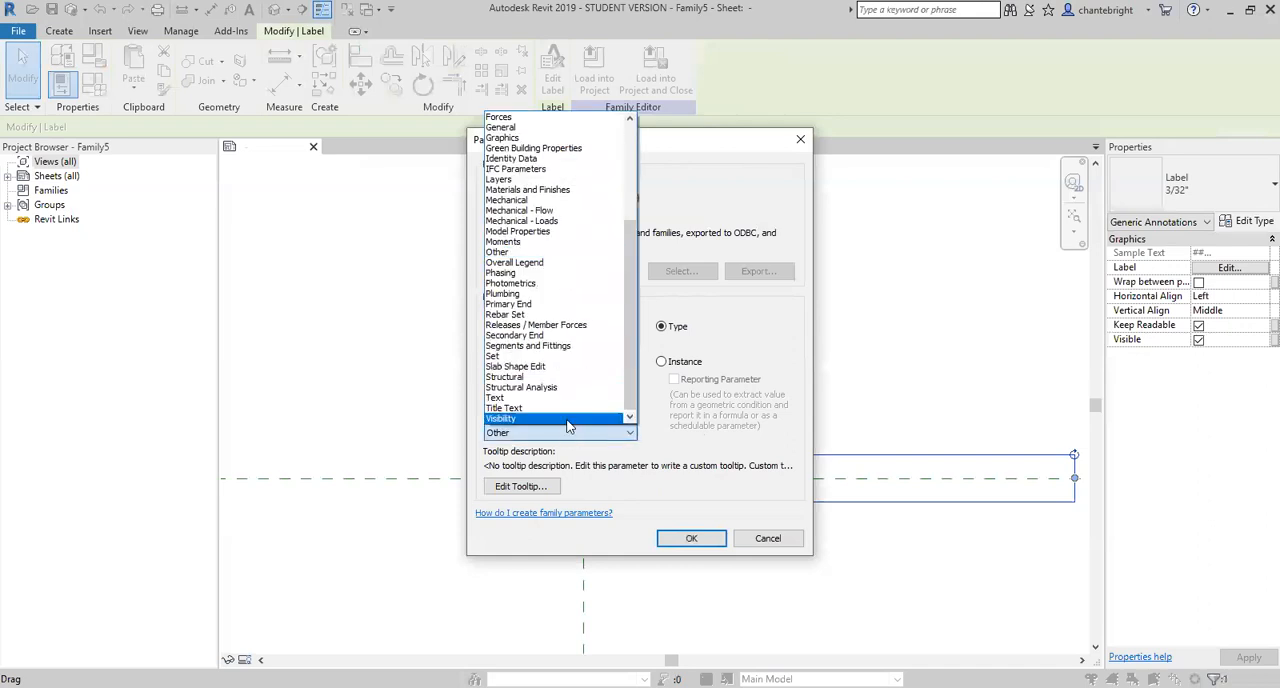
{"action": "left_click", "coordinate": [567, 420]}
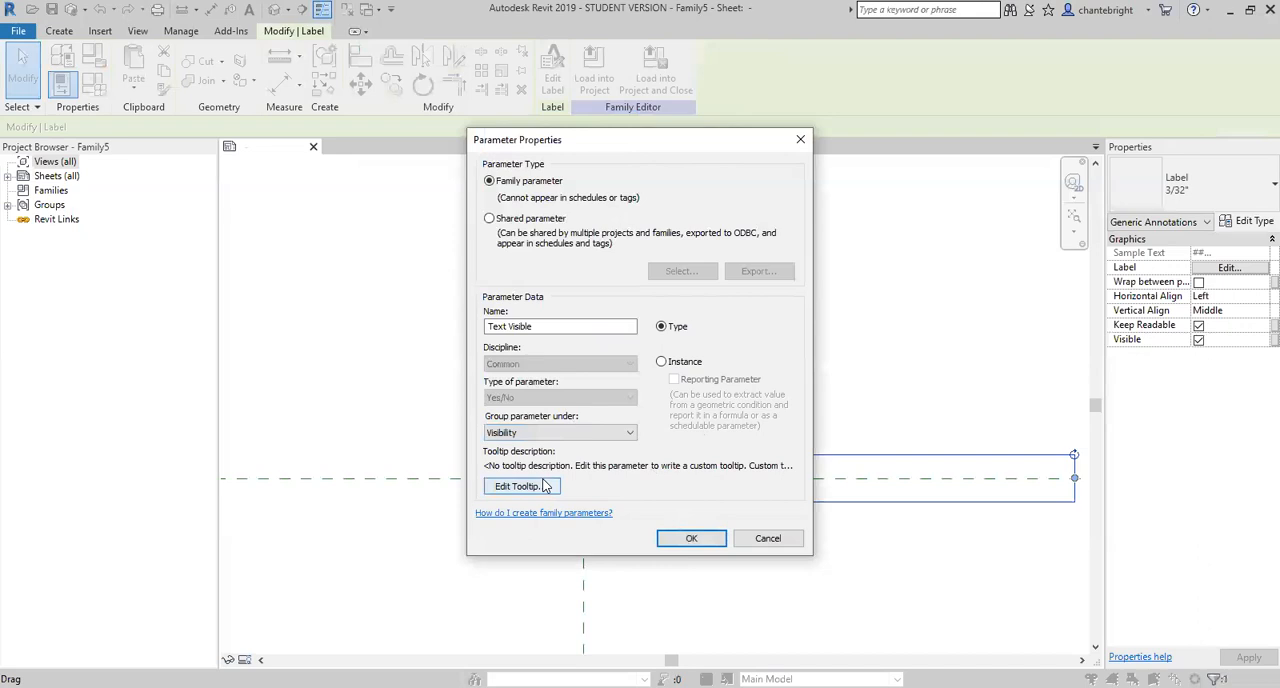
{"action": "left_click", "coordinate": [680, 540]}
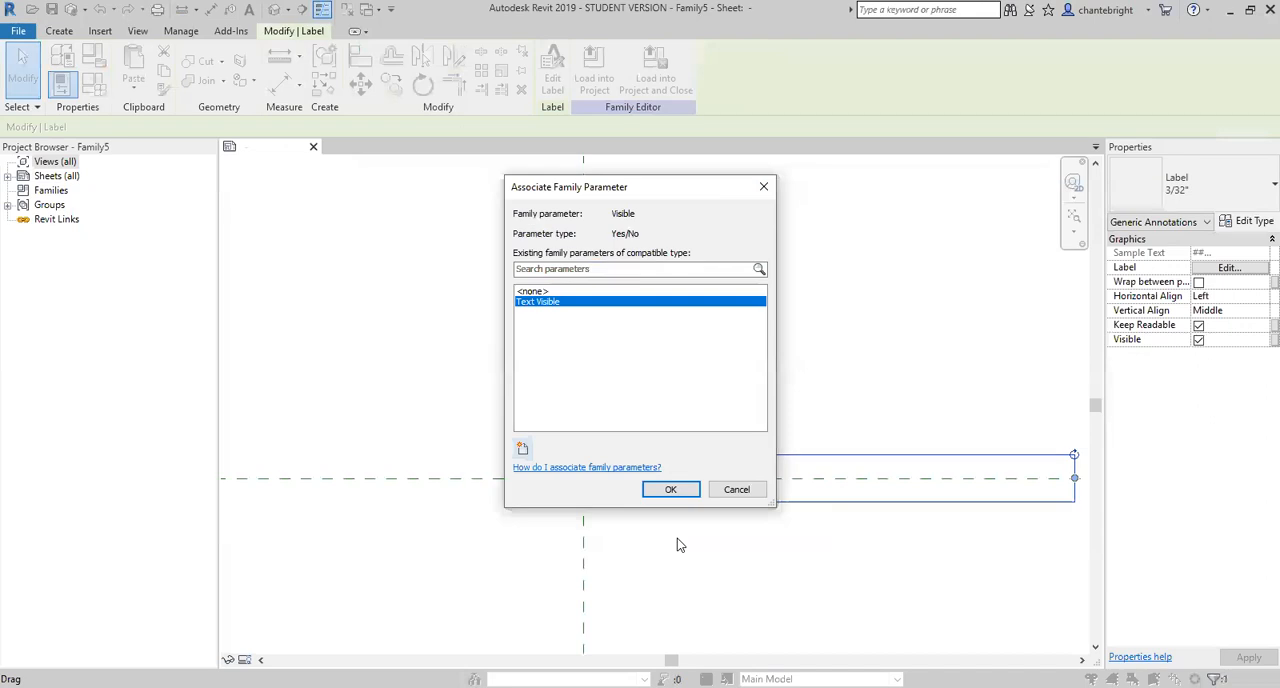
{"action": "left_click", "coordinate": [658, 489]}
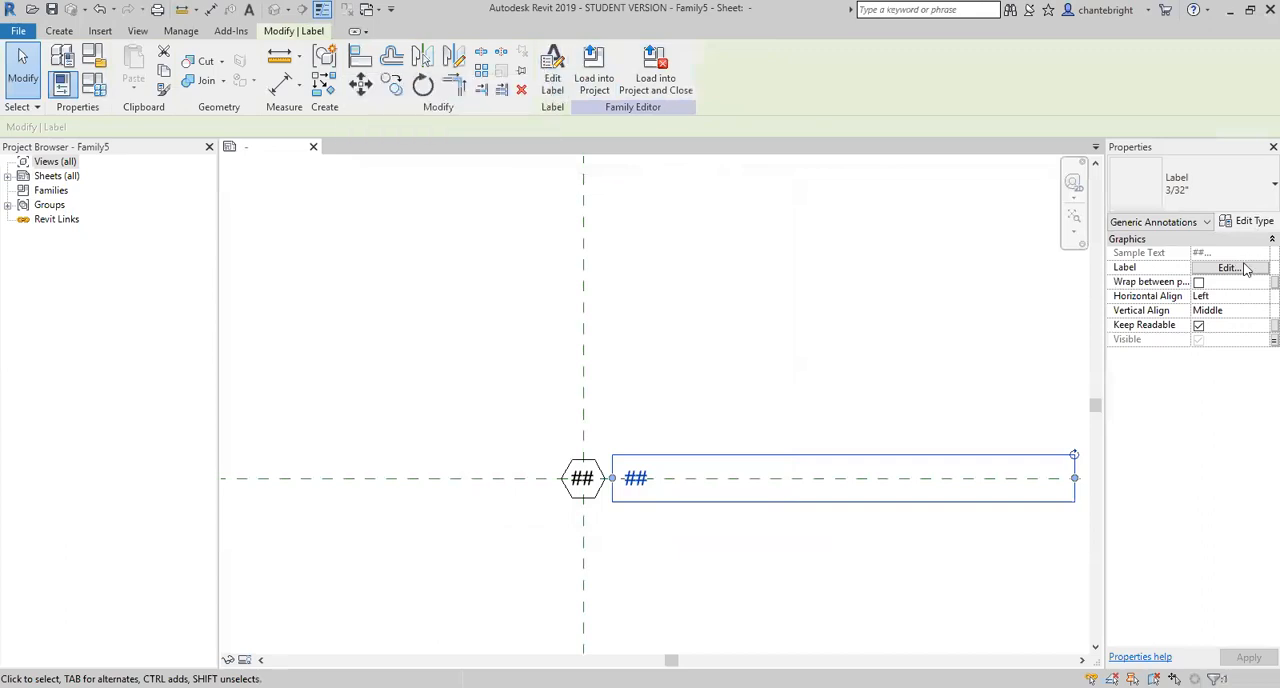
- Edit the copied label's contents and create a family parameter named Note Text as an instance parameter of type Text
{"action": "left_click", "coordinate": [1229, 268]}
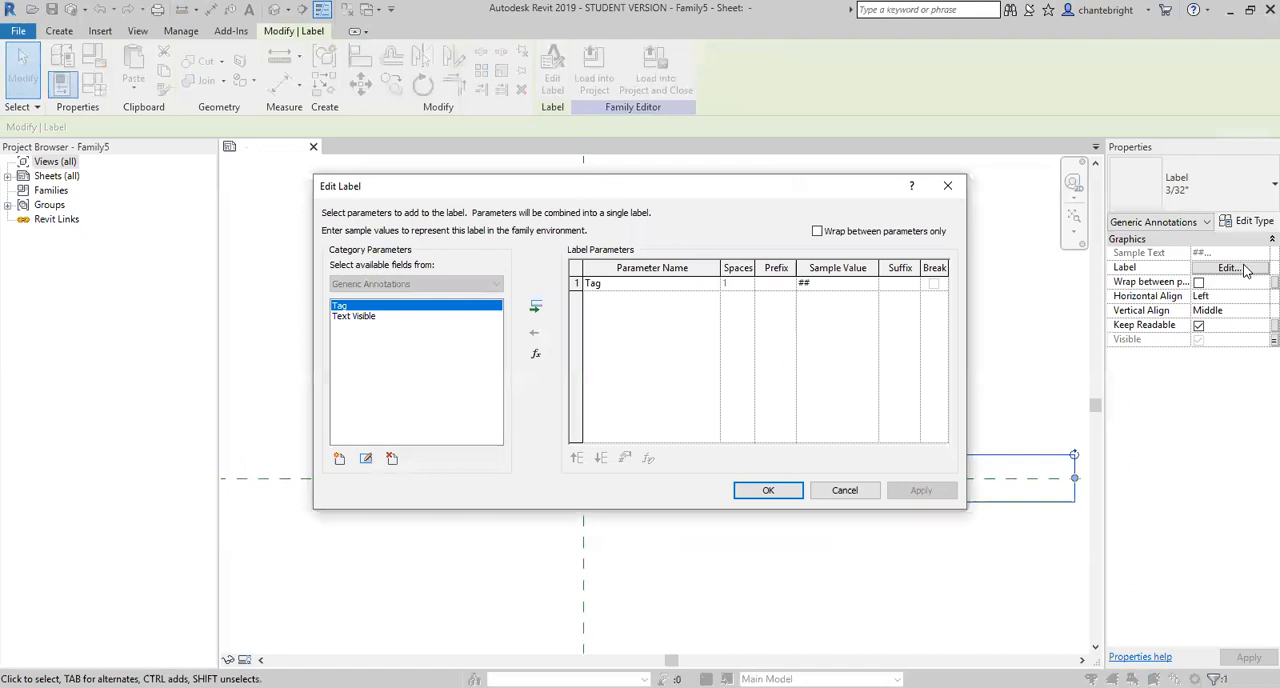
{"action": "left_click", "coordinate": [339, 459]}
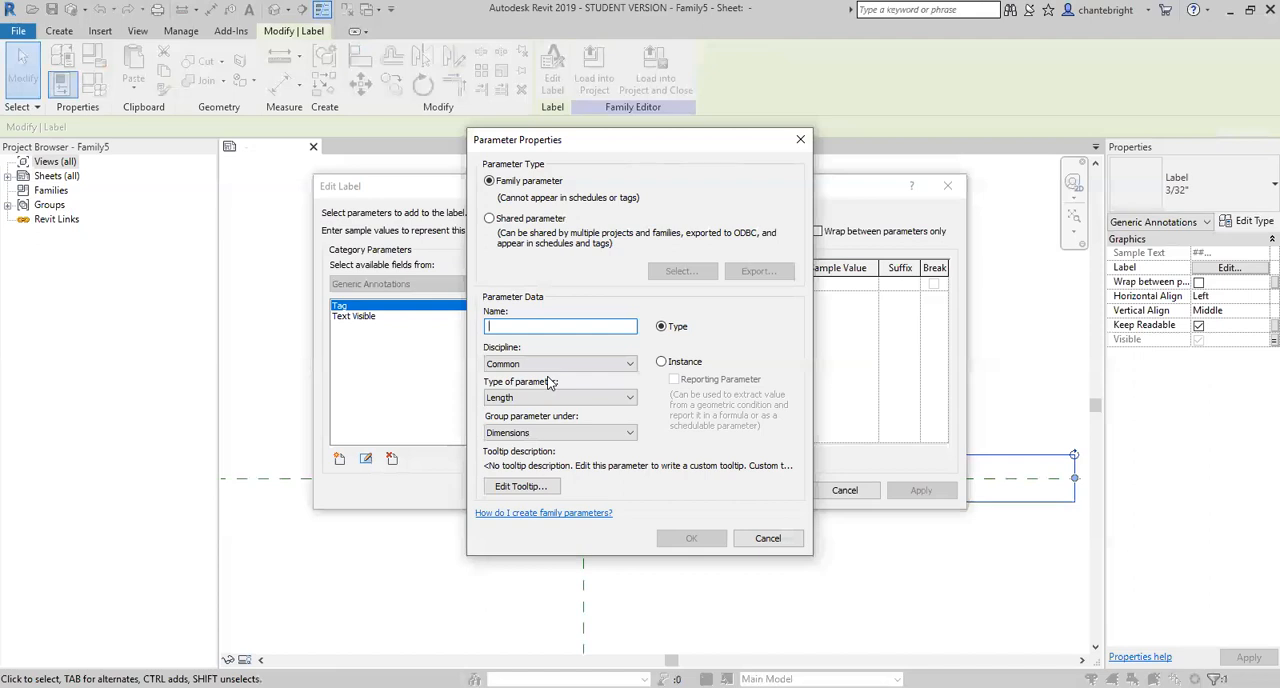
{"action": "type", "text": "Note "}
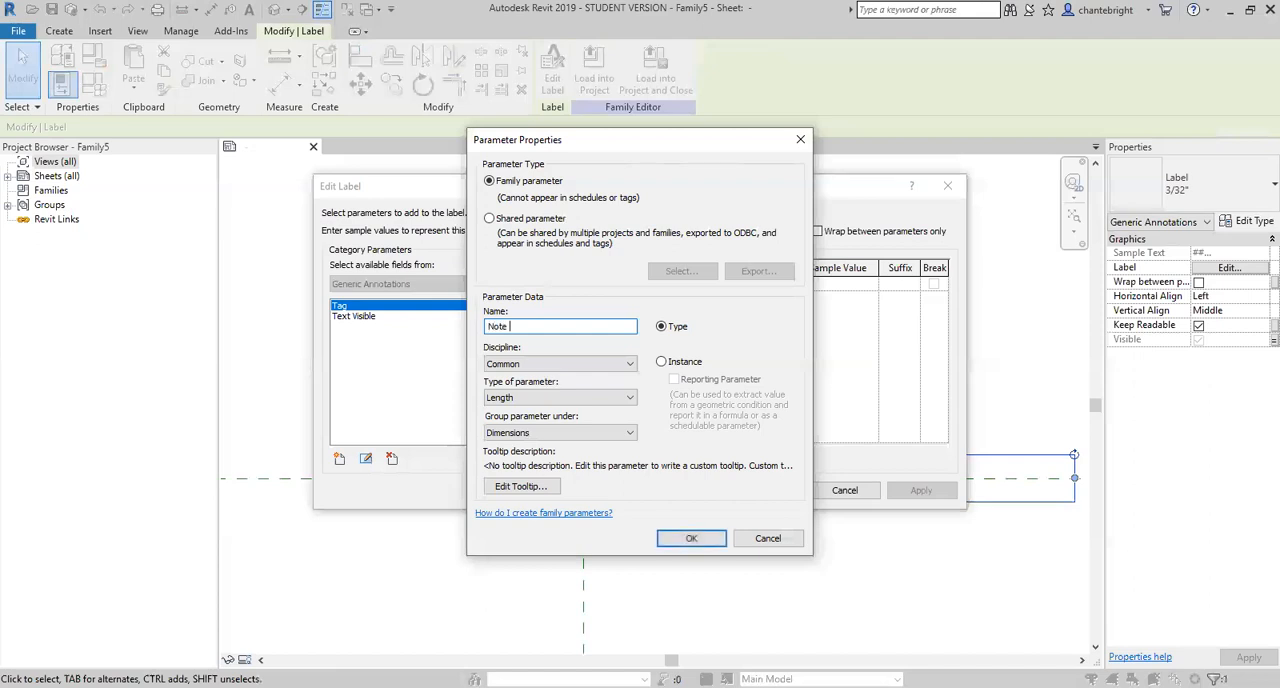
{"action": "type", "text": "Text"}
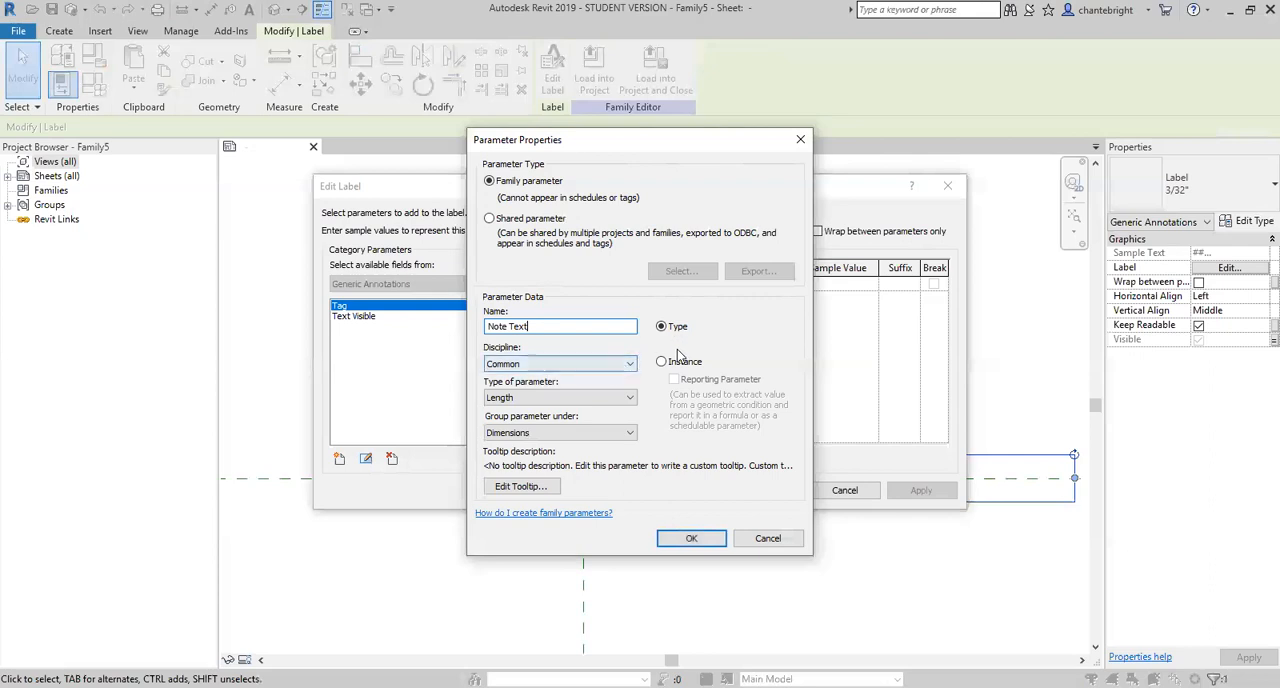
{"action": "left_click", "coordinate": [660, 364]}
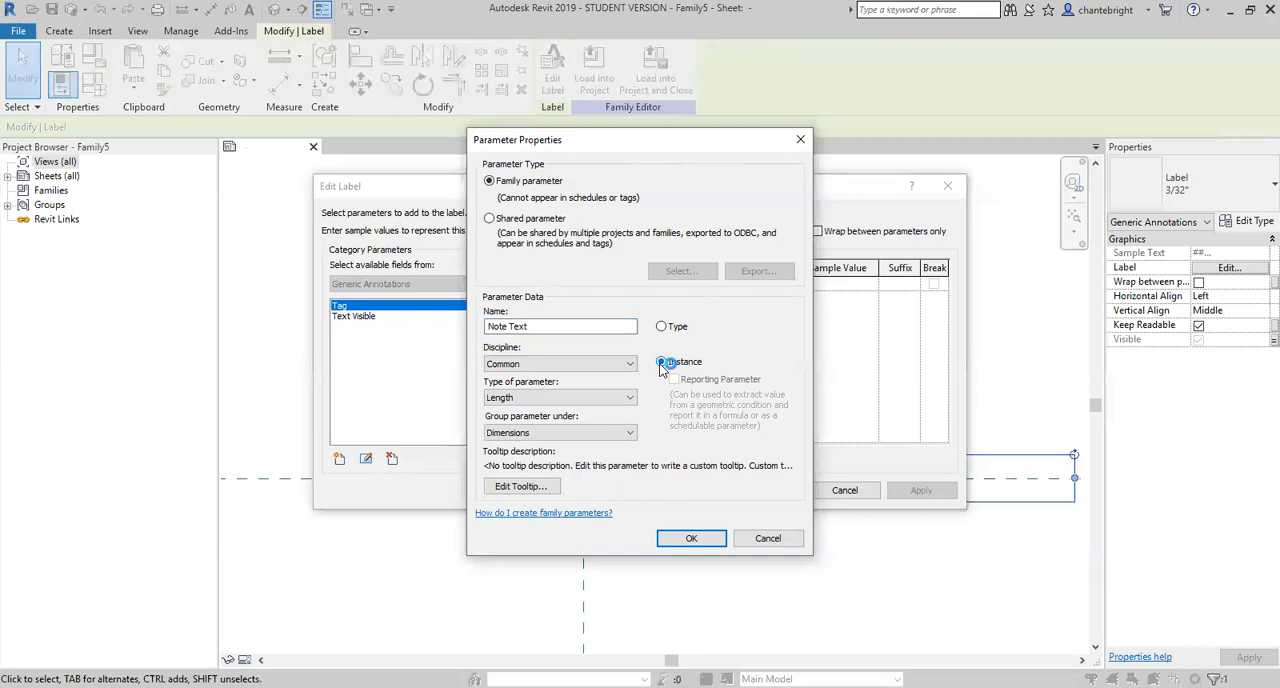
{"action": "left_click", "coordinate": [527, 398]}
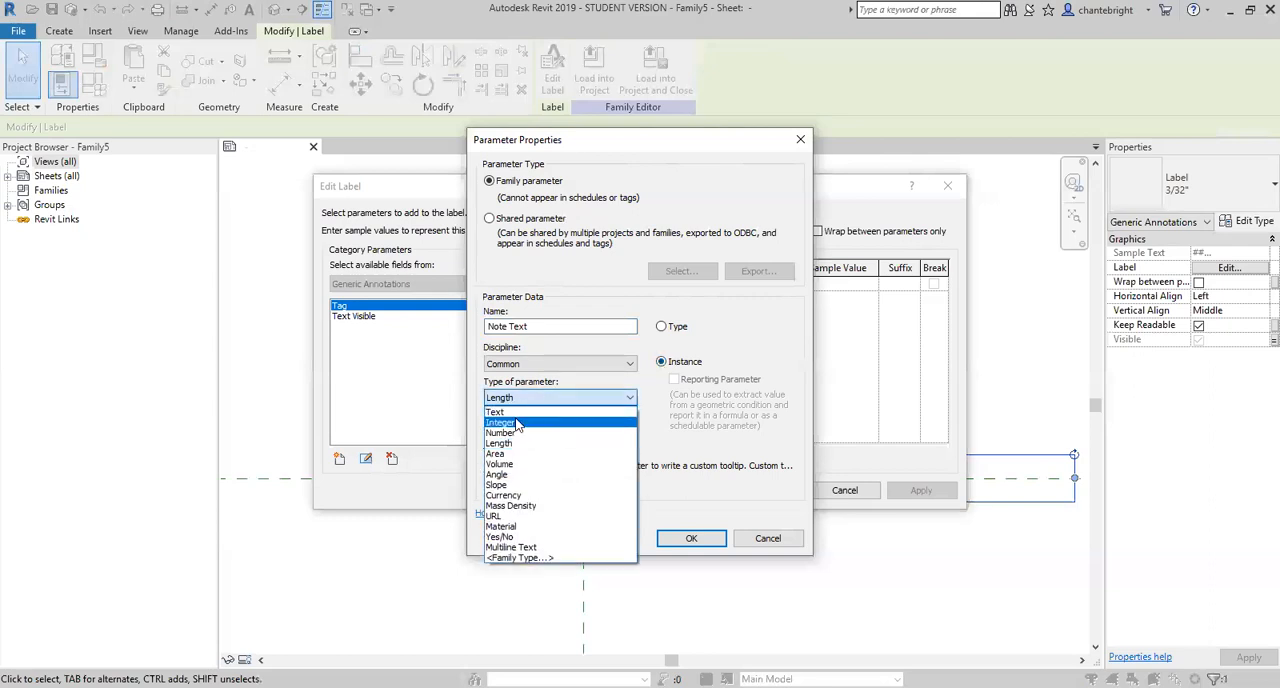
{"action": "left_click", "coordinate": [497, 412]}
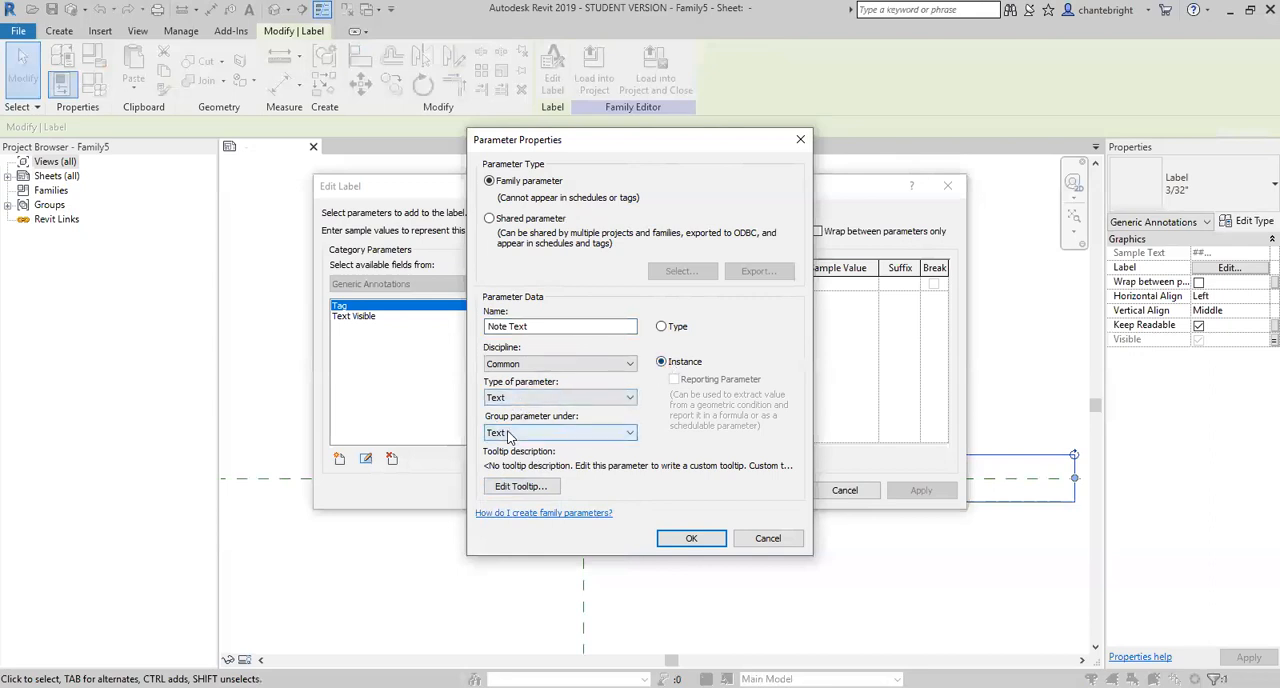
{"action": "left_click", "coordinate": [672, 541]}
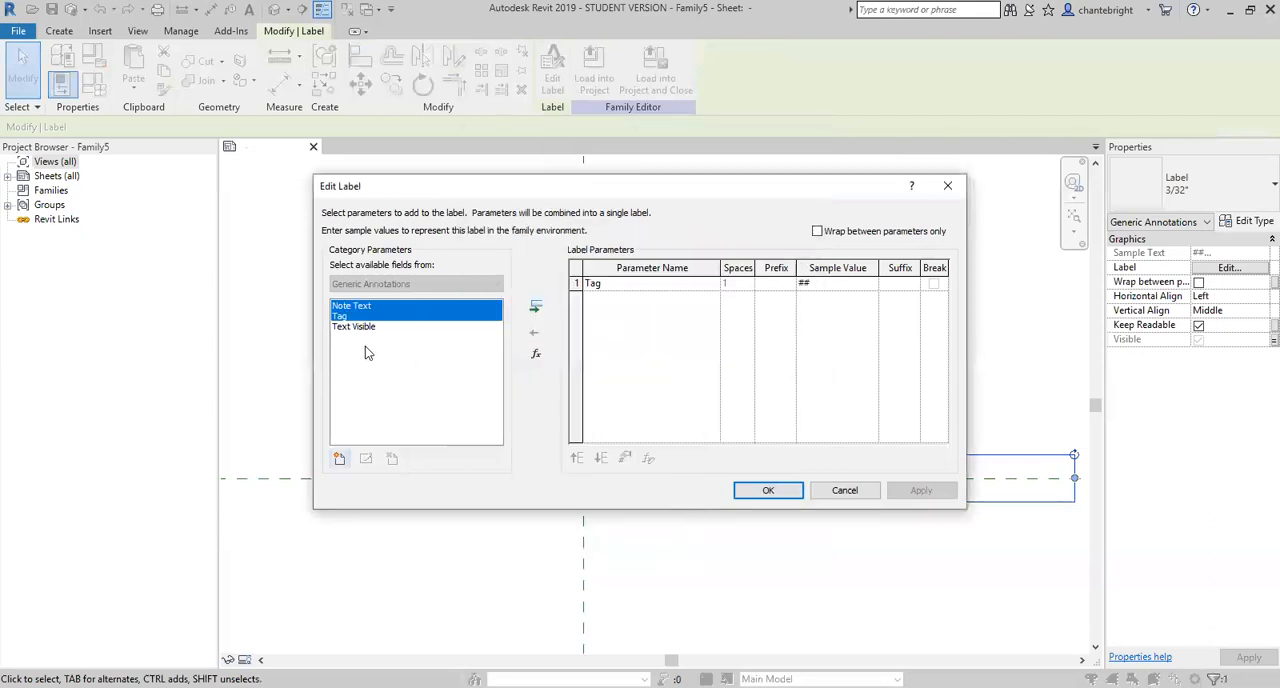
- Replace the Tag parameter in the copied label with the Note Text parameter
{"action": "left_click", "coordinate": [366, 308]}
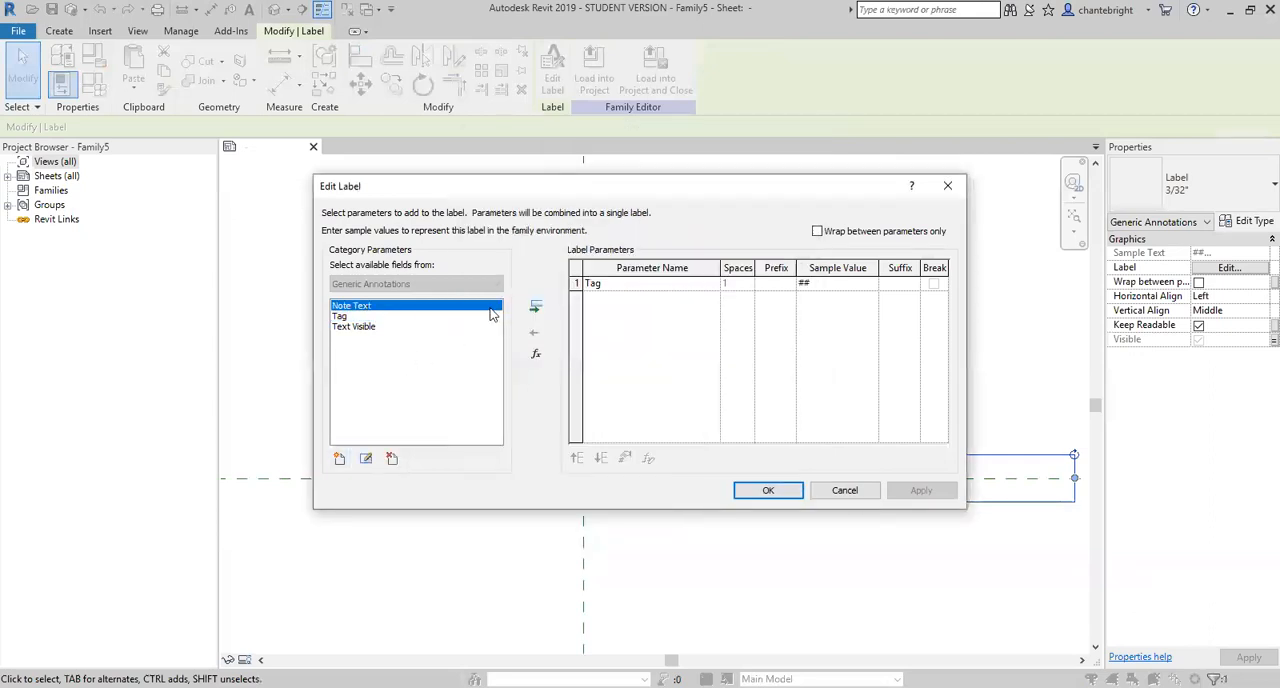
{"action": "left_click", "coordinate": [538, 308]}
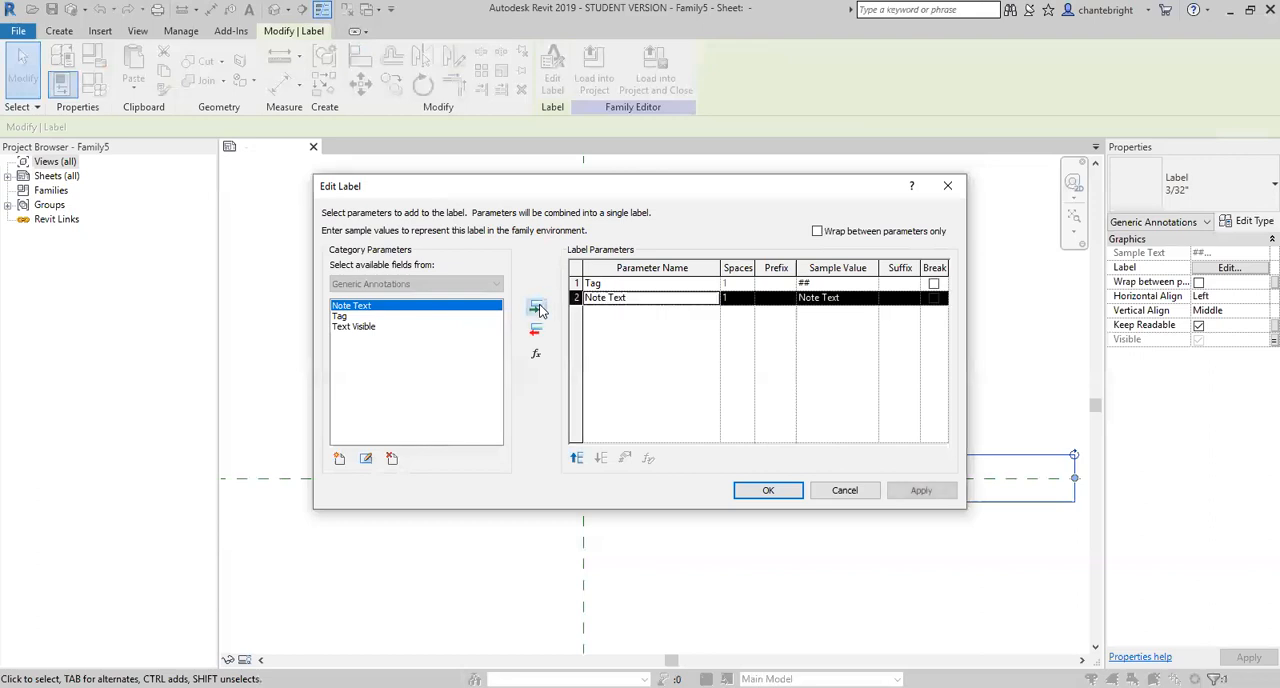
{"action": "left_click", "coordinate": [579, 283]}
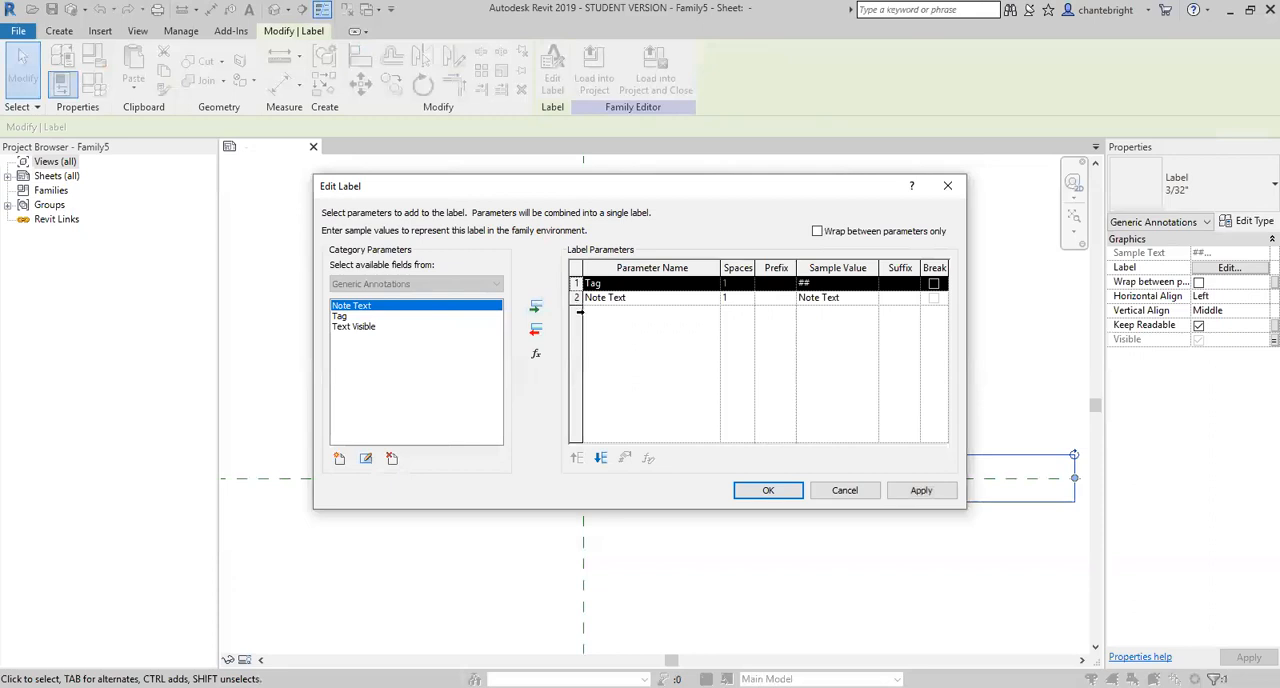
{"action": "left_click", "coordinate": [537, 332]}
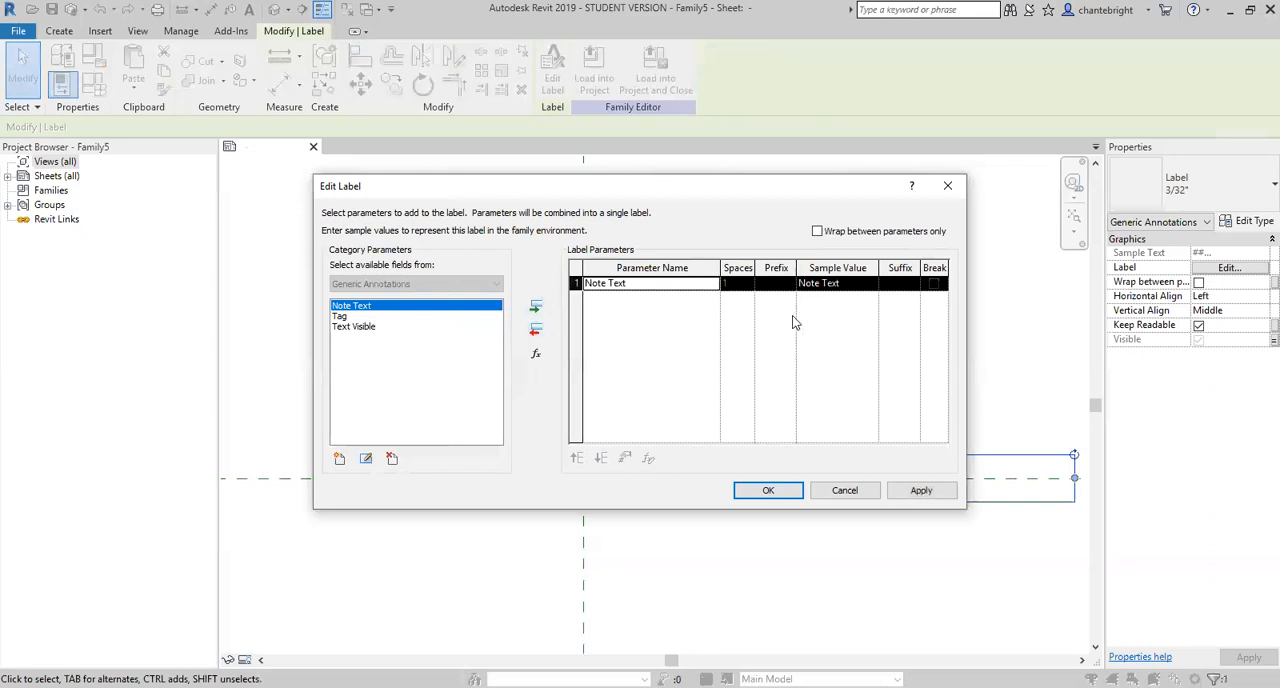
- Set the Note Text sample value to "Enter Text Here" and accept the label
{"action": "left_click", "coordinate": [851, 283]}
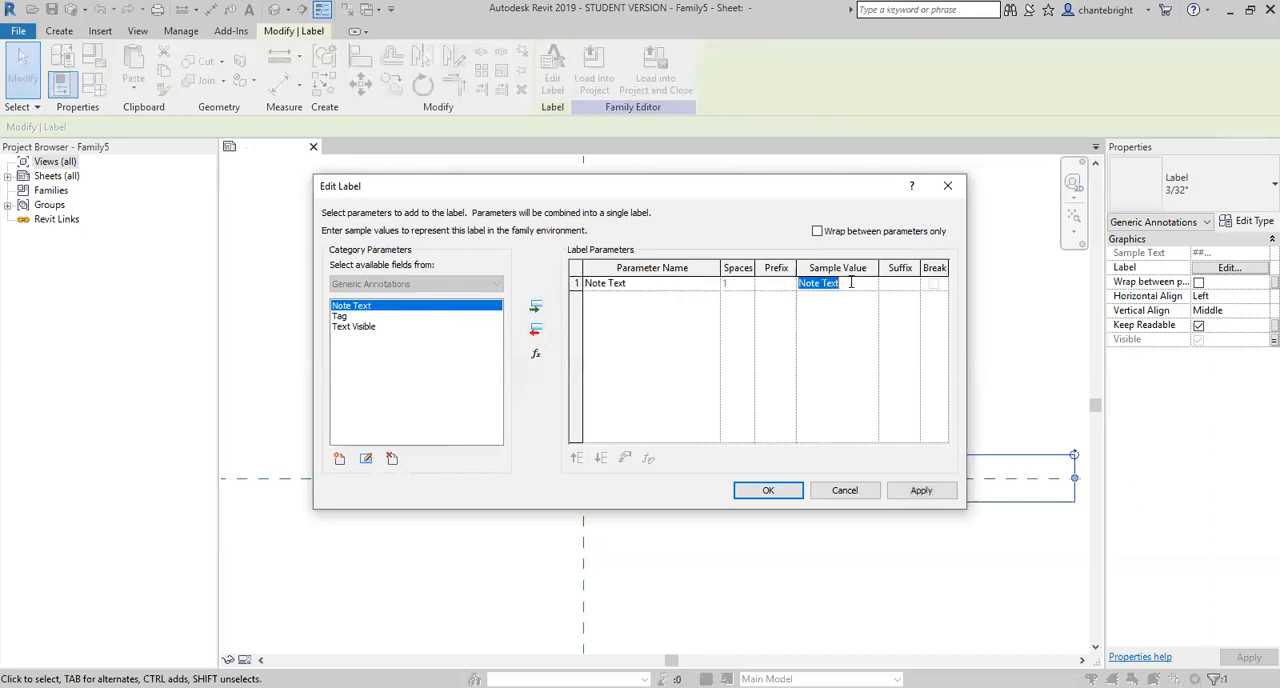
{"action": "type", "text": "Enter Text hERE"}
{"action": "key", "text": "BackSpace"}
{"action": "key", "text": "BackSpace"}
{"action": "key", "text": "BackSpace"}
{"action": "key", "text": "BackSpace"}
{"action": "type", "text": "Here"}
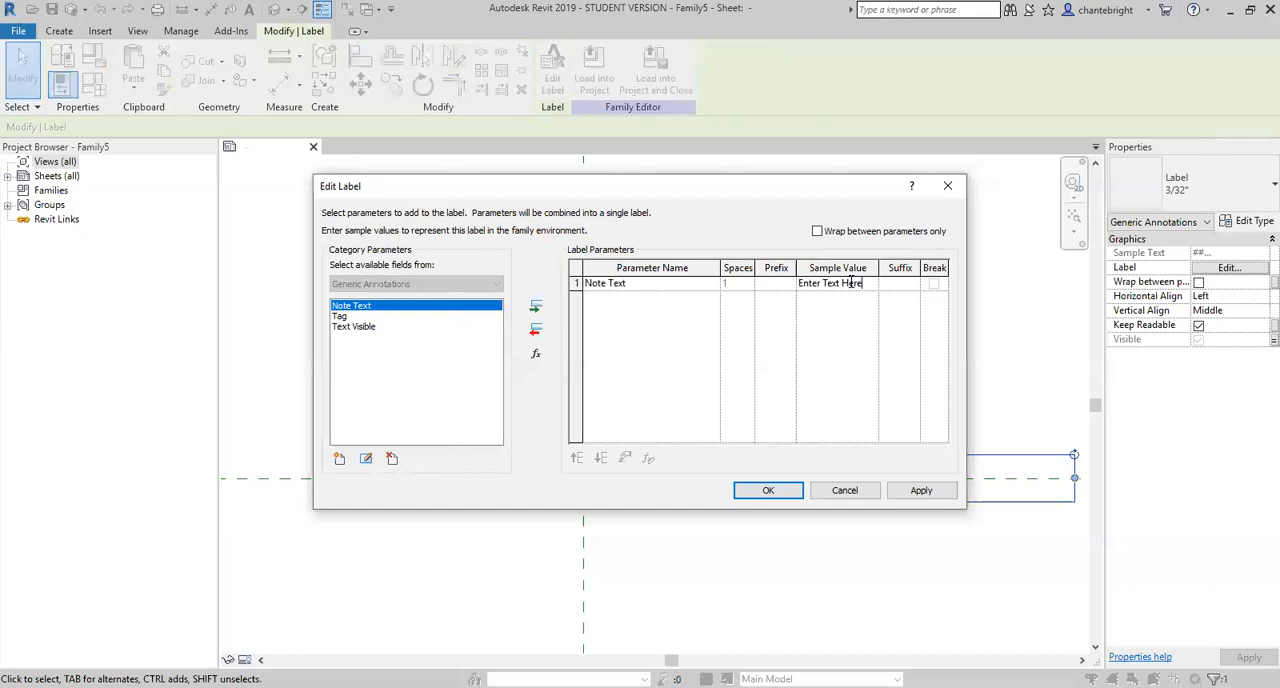
{"action": "left_click", "coordinate": [768, 490]}
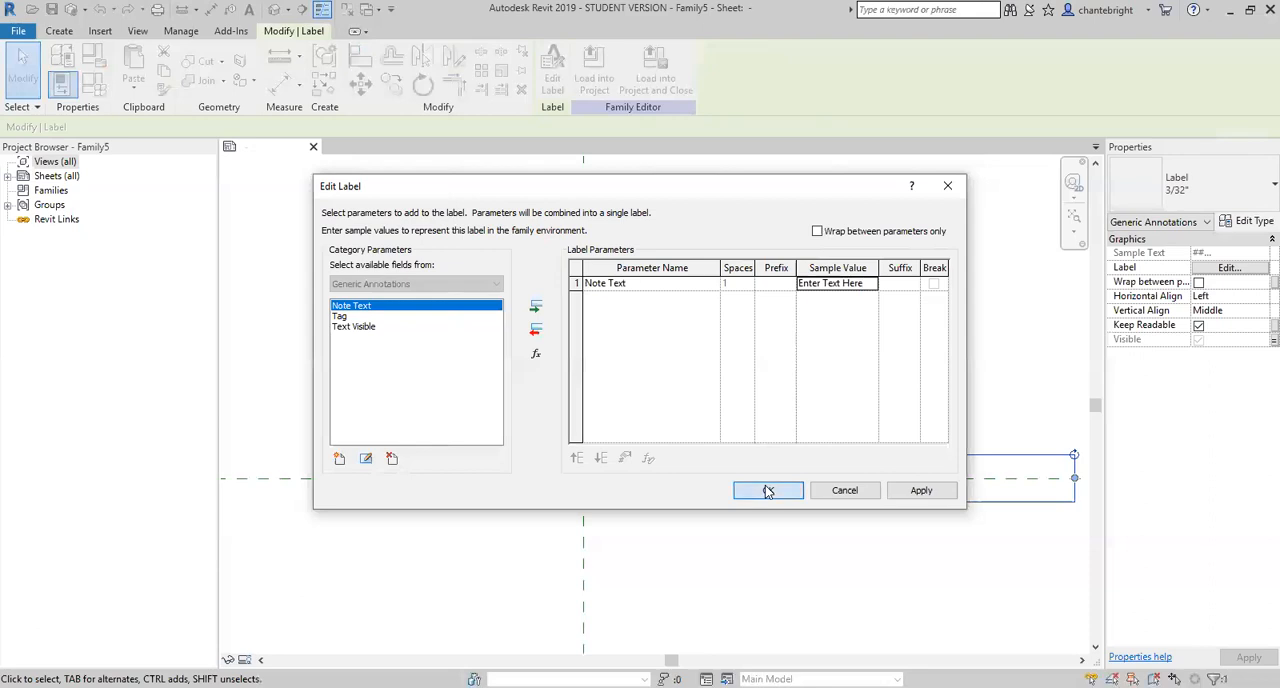
- Widen the note text label's box further to the right to leave room for longer notes
{"action": "scroll", "coordinate": [565, 492], "scroll_direction": "down", "scroll_amount": 3}
{"action": "left_click_drag", "start_coordinate": [730, 489], "coordinate": [797, 500]}
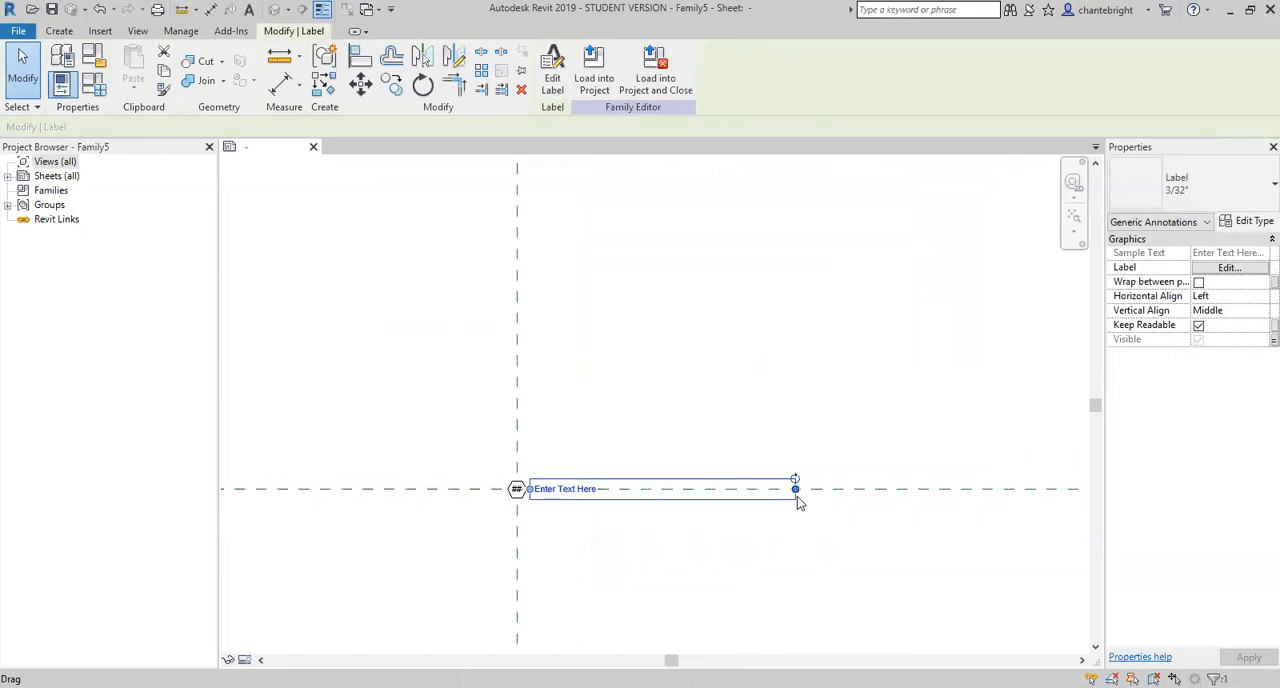
{"action": "left_click_drag", "start_coordinate": [797, 496], "coordinate": [797, 497]}
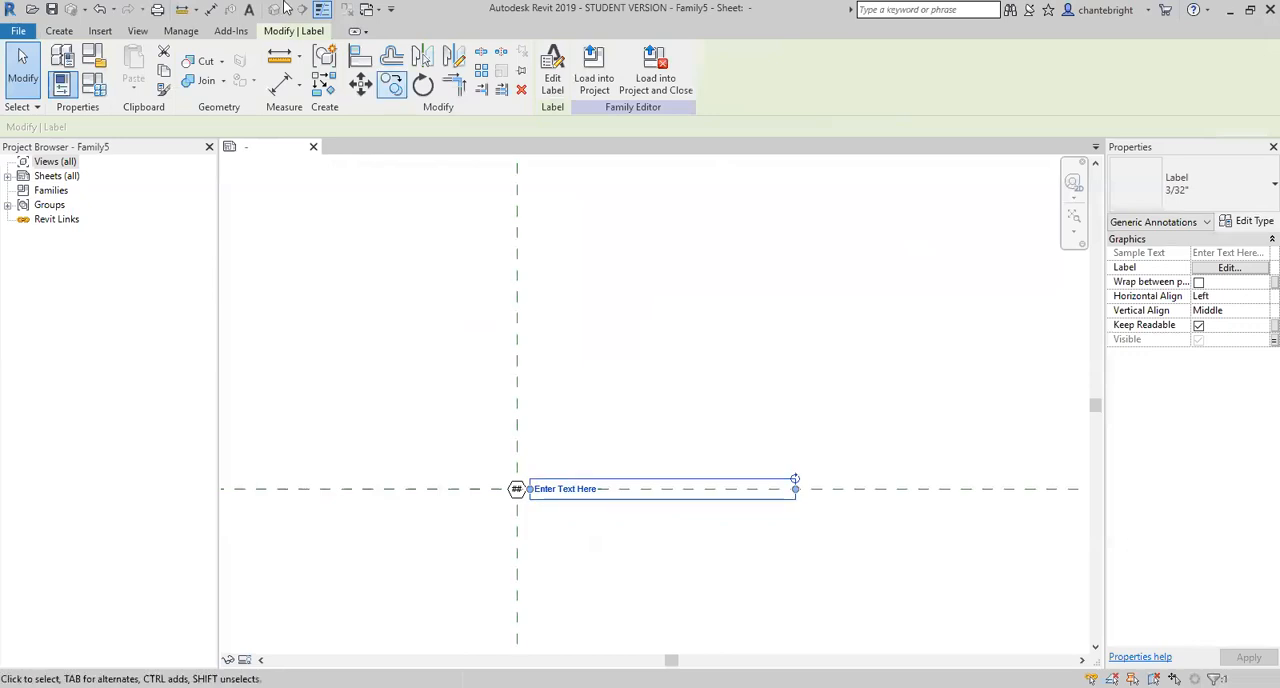
- Copy the note text label about 3/4" to the left along the horizontal reference plane, toward the hexagon's other side
{"action": "left_click", "coordinate": [391, 84]}
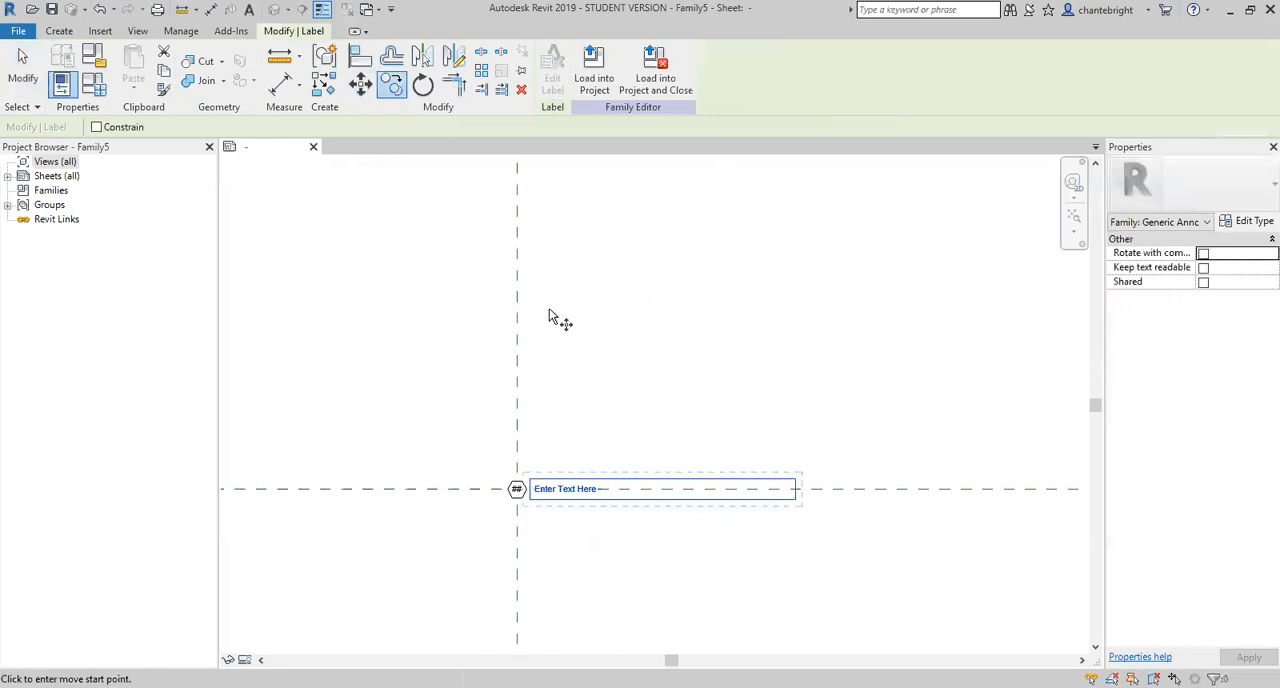
{"action": "left_click", "coordinate": [540, 505]}
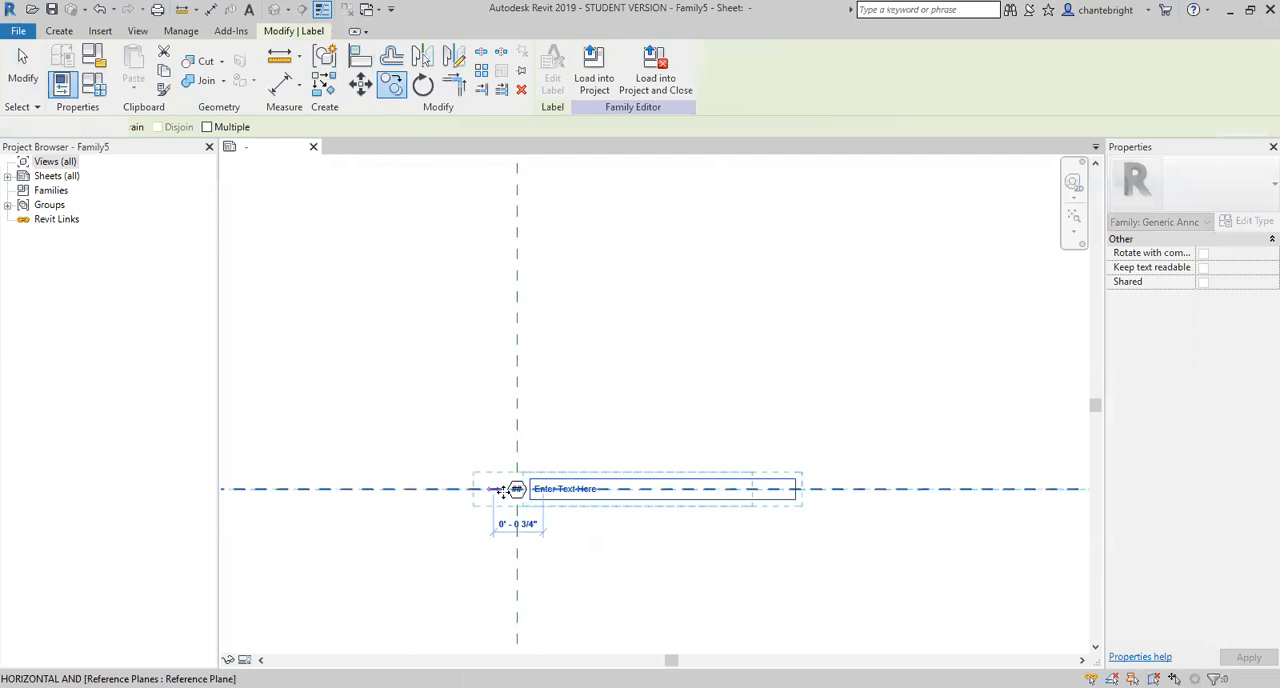
{"action": "left_click", "coordinate": [494, 491]}
- Narrow the copied label's box so it sits just left of the hexagon, with room for a short text
{"action": "left_click_drag", "start_coordinate": [745, 489], "coordinate": [508, 495]}
{"action": "scroll", "coordinate": [499, 505], "scroll_direction": "up", "scroll_amount": 5}
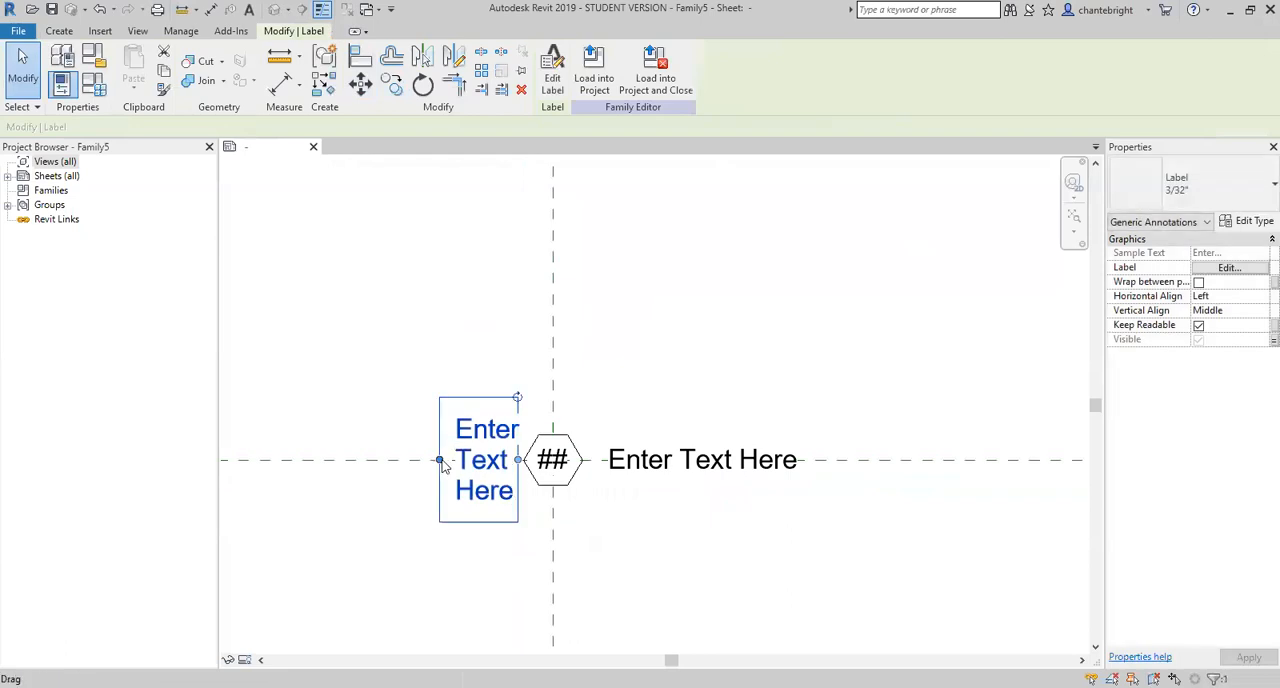
{"action": "left_click", "coordinate": [406, 461]}
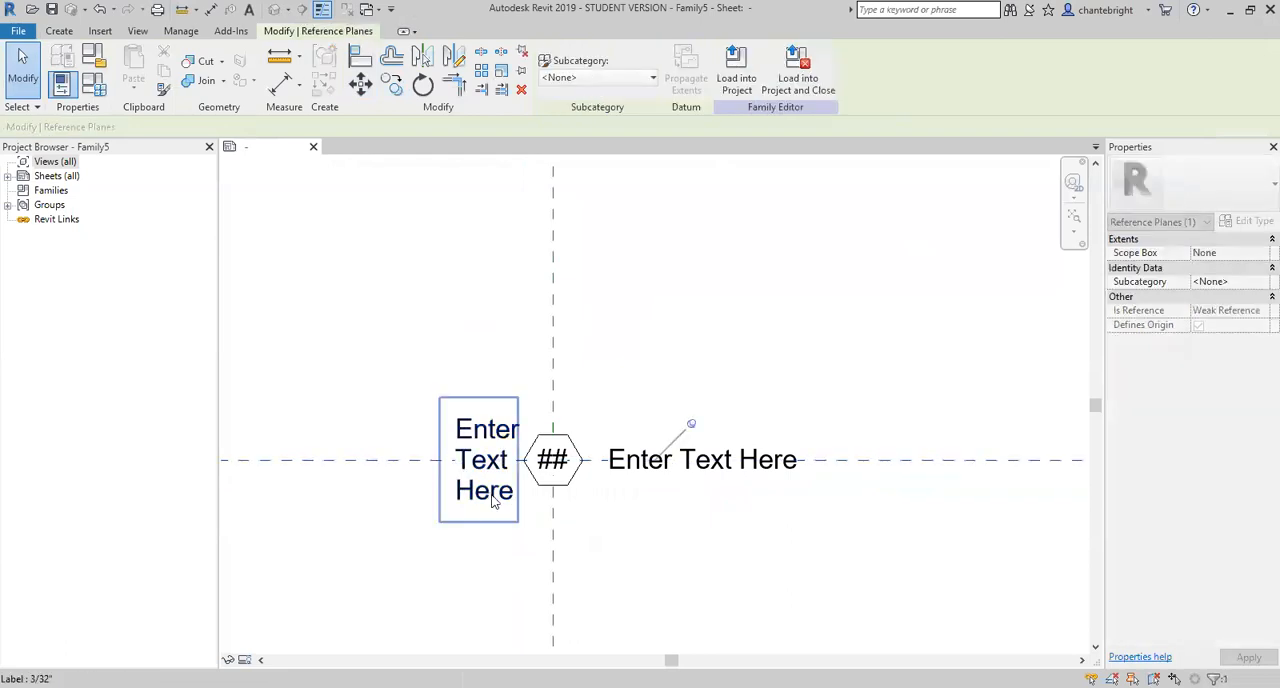
{"action": "left_click", "coordinate": [440, 466]}
{"action": "left_click_drag", "start_coordinate": [440, 467], "coordinate": [421, 462]}
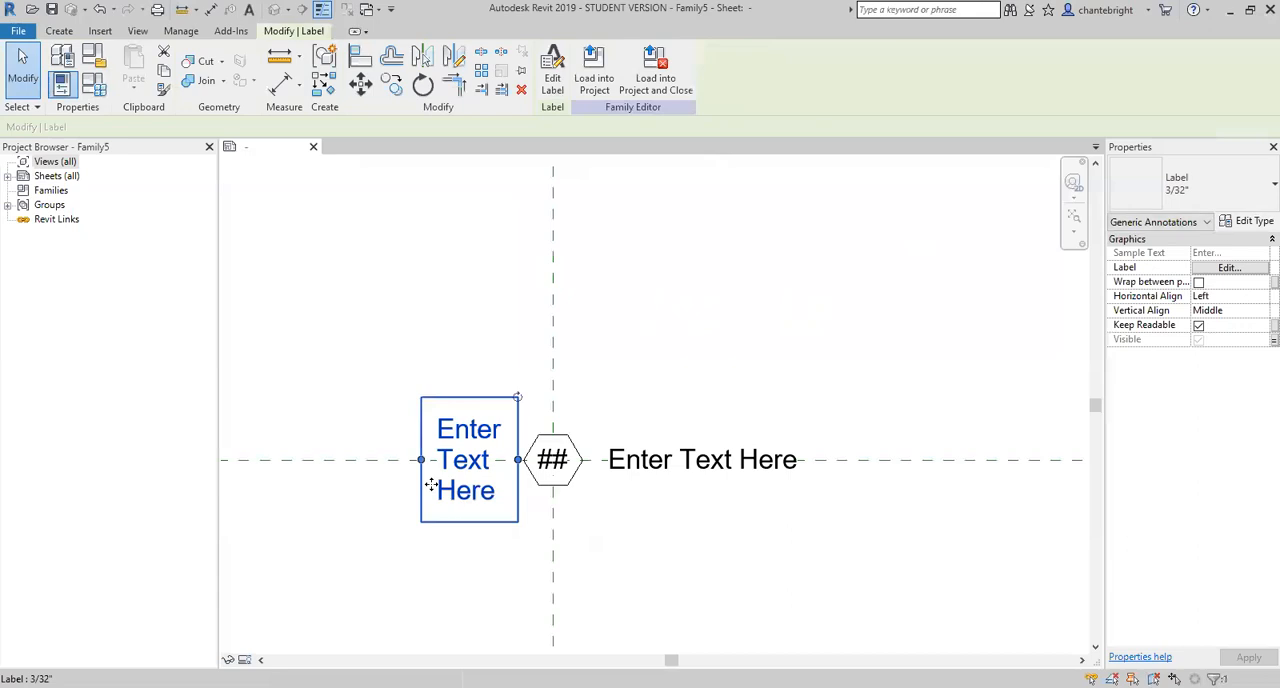
- Set the copied label's horizontal alignment to Right
{"action": "left_click", "coordinate": [1257, 298]}
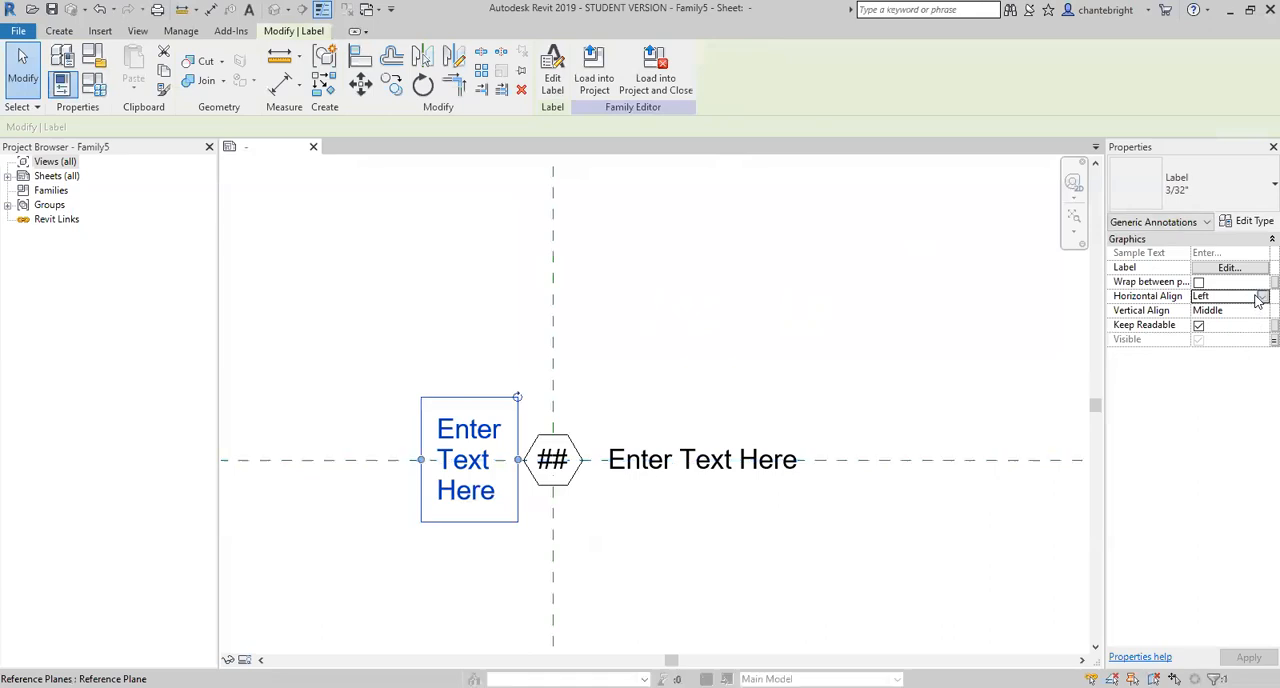
{"action": "left_click", "coordinate": [1261, 298]}
{"action": "left_click", "coordinate": [1212, 334]}
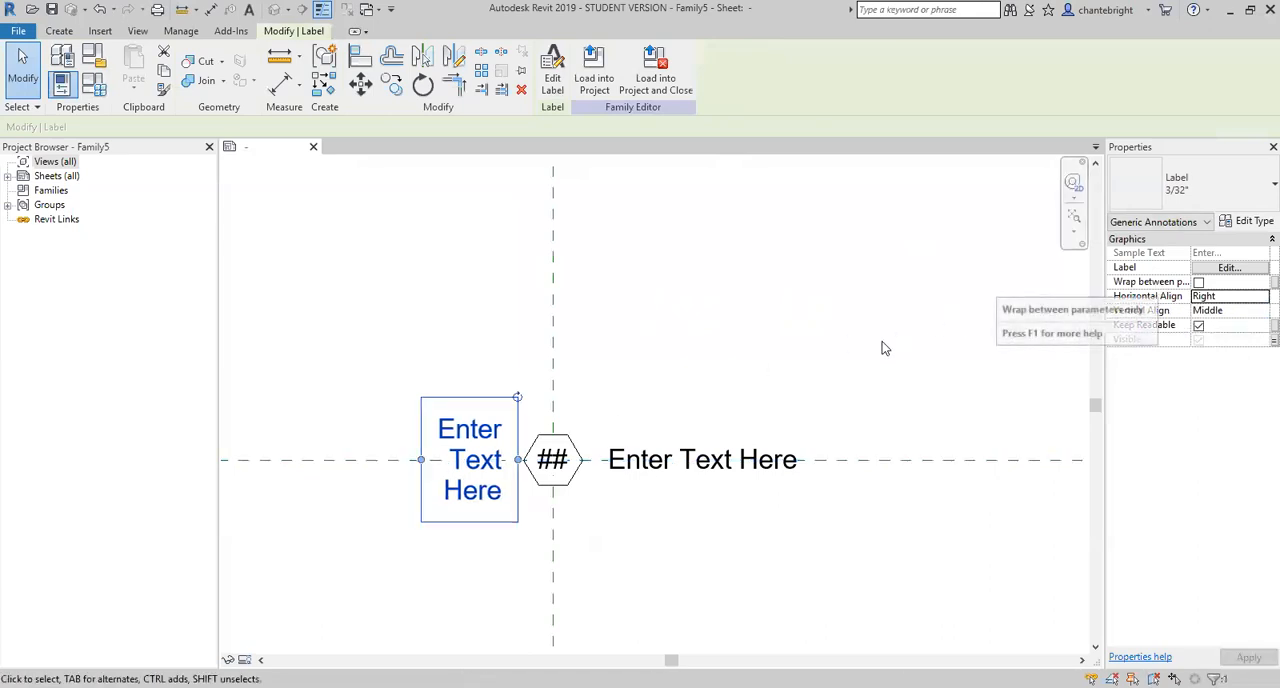
- Create a type-based family parameter named Filter Visible, grouped under Visibility, and associate it with the left label's visibility
{"action": "left_click", "coordinate": [1273, 340]}
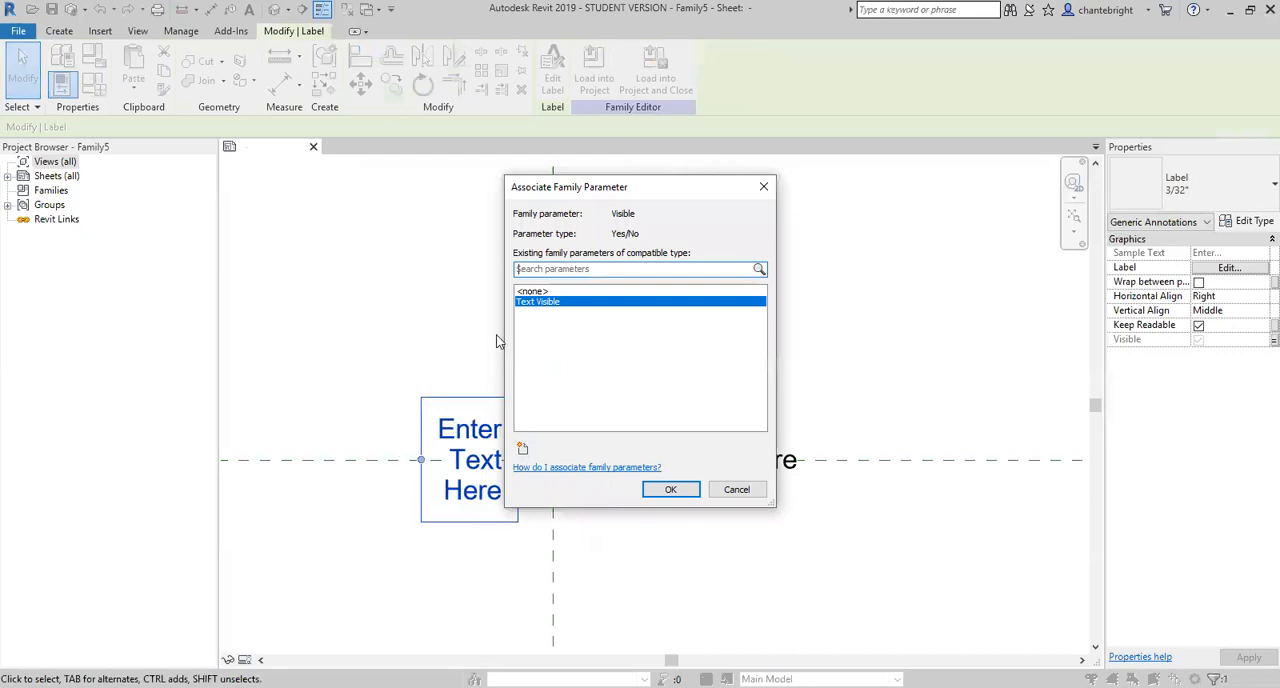
{"action": "left_click", "coordinate": [522, 450]}
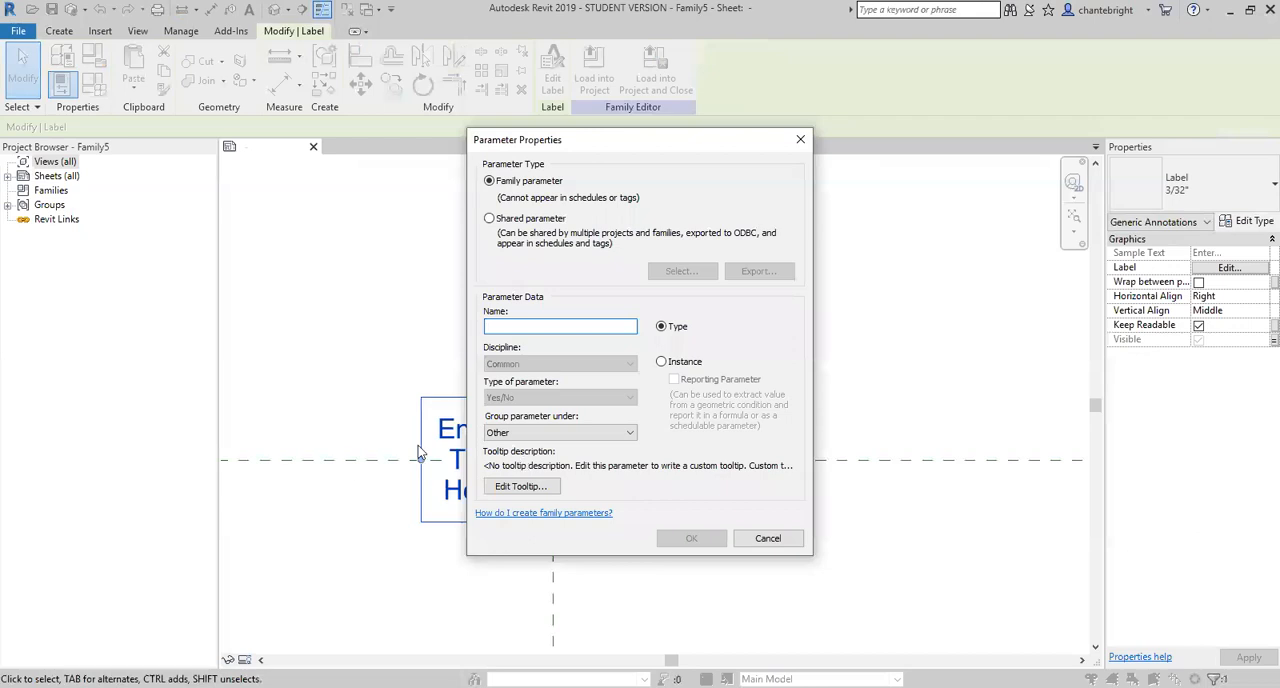
{"action": "type", "text": "Fikter Visible"}
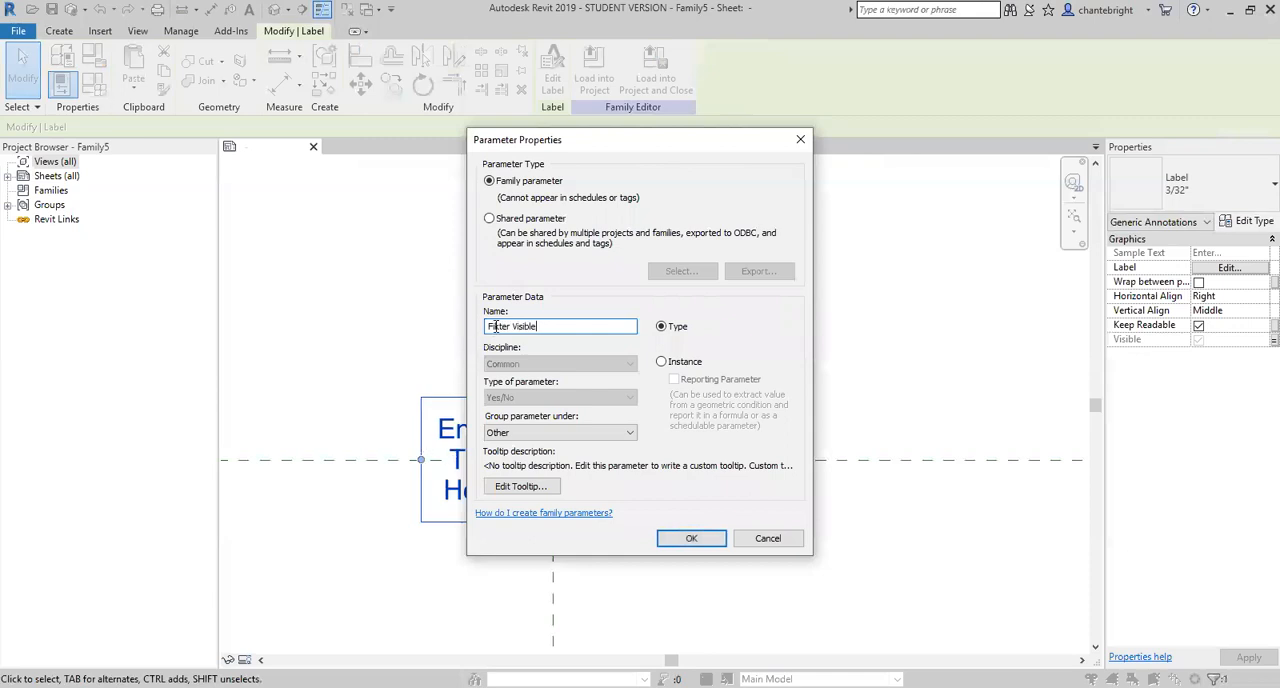
{"action": "double_click", "coordinate": [493, 326]}
{"action": "type", "text": "Filter"}
{"action": "left_click", "coordinate": [560, 433]}
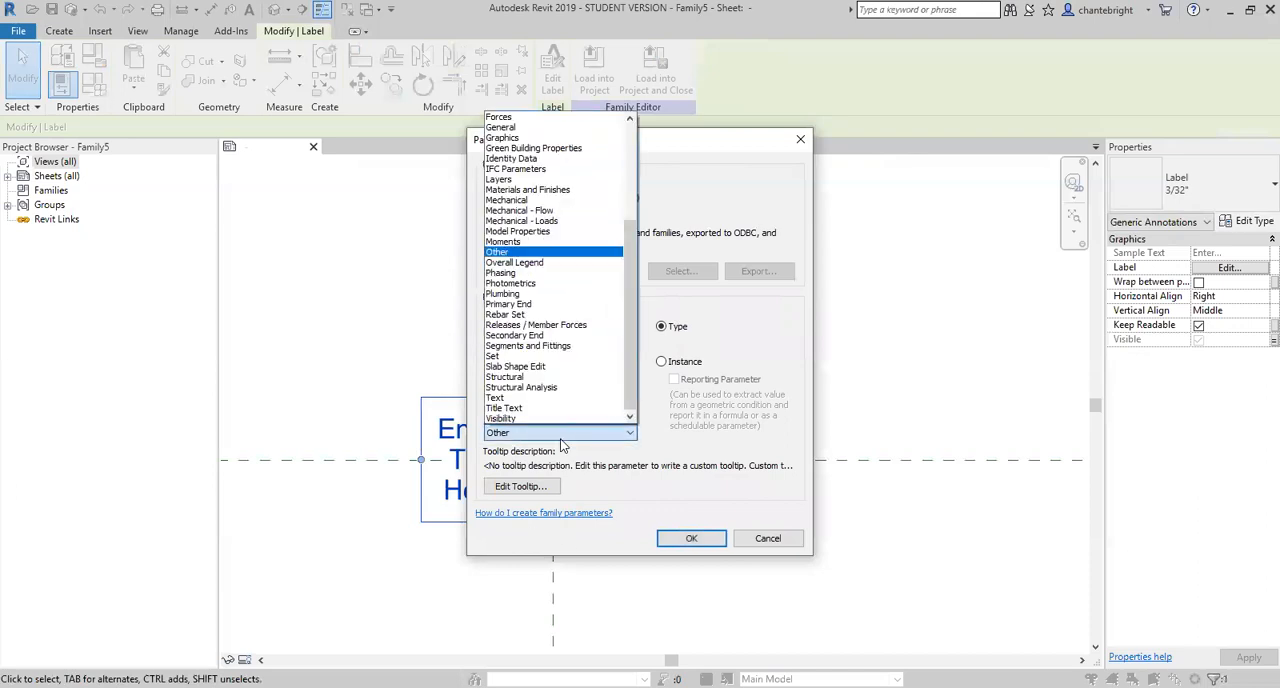
{"action": "left_click", "coordinate": [532, 421]}
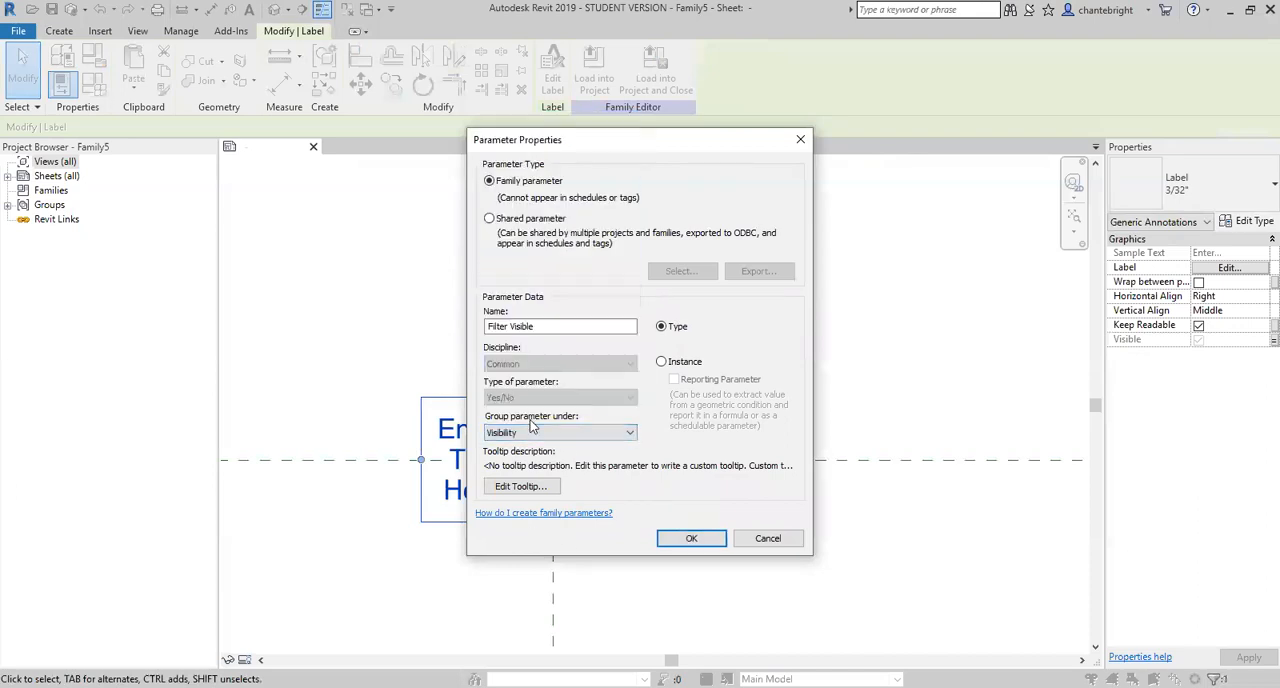
{"action": "left_click", "coordinate": [681, 540]}
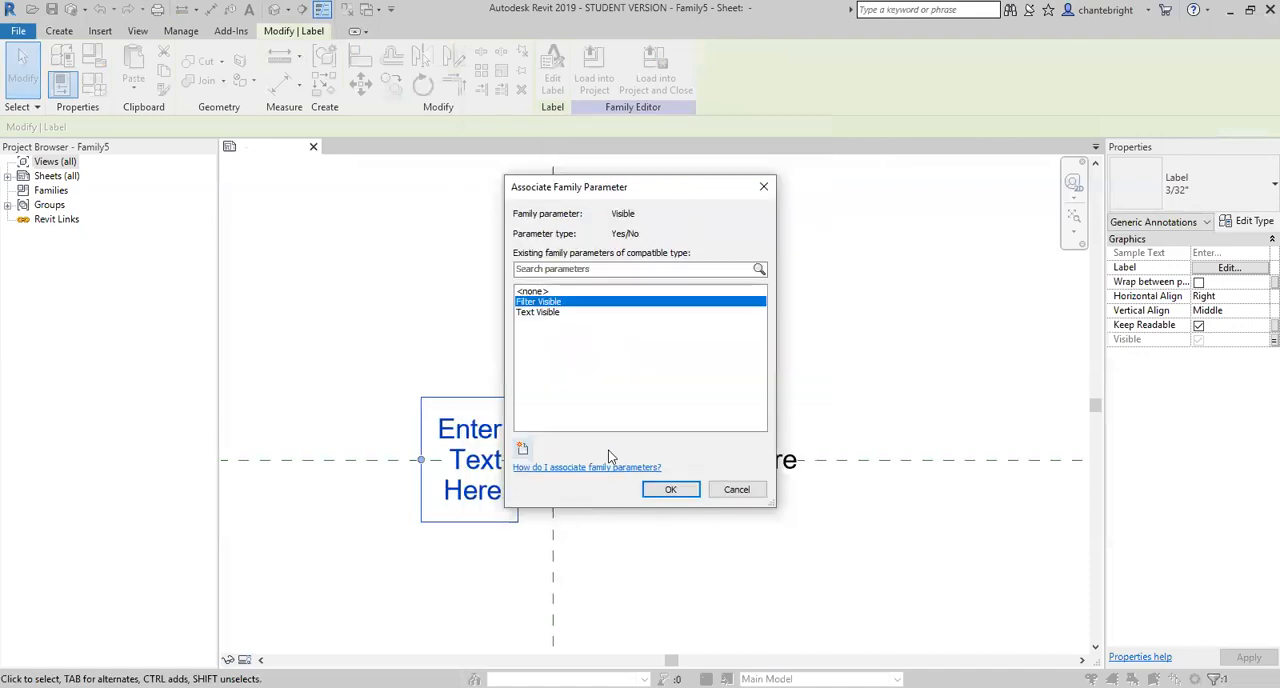
{"action": "left_click", "coordinate": [648, 489]}
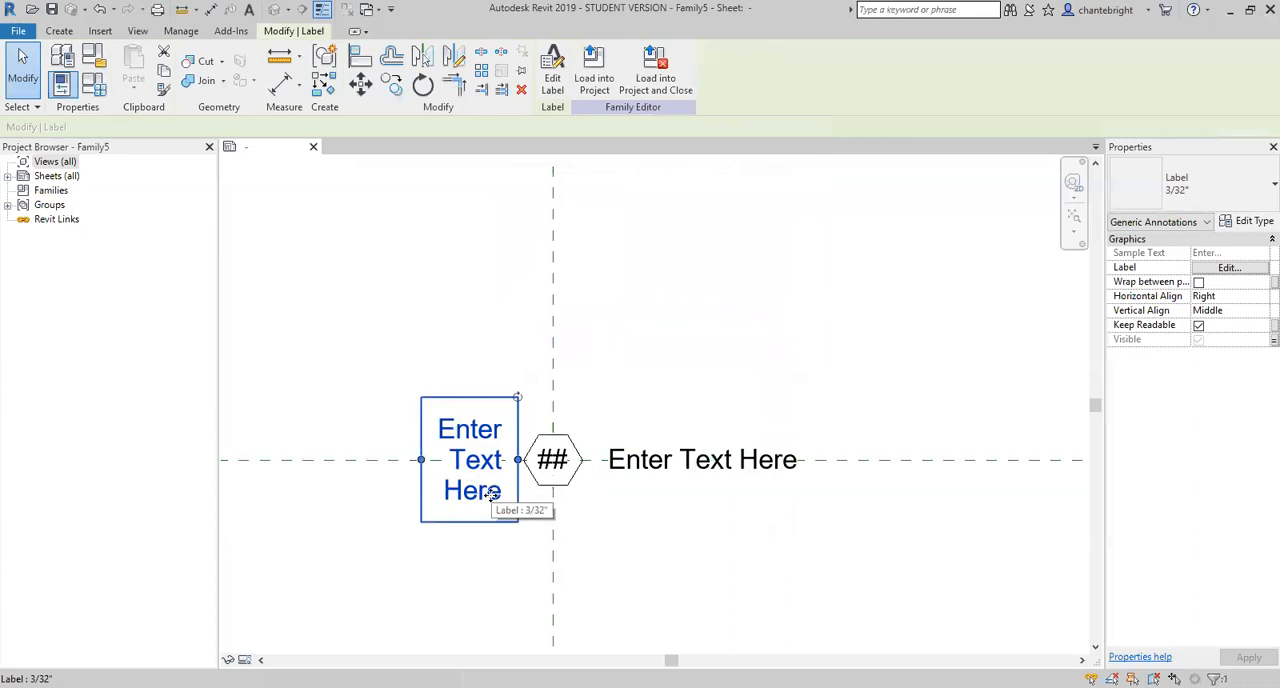
- Edit the left label's contents and create a family parameter named Filter Text as an instance parameter of type Text
{"action": "left_click", "coordinate": [1230, 270]}
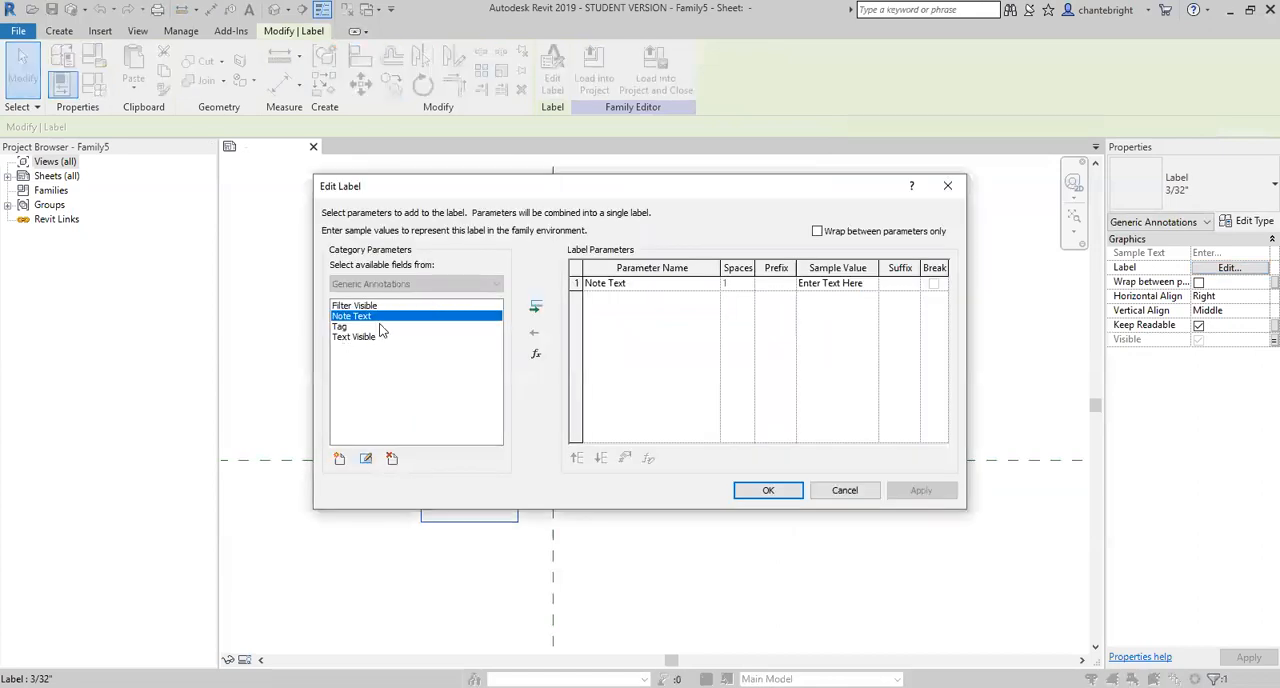
{"action": "left_click", "coordinate": [340, 460]}
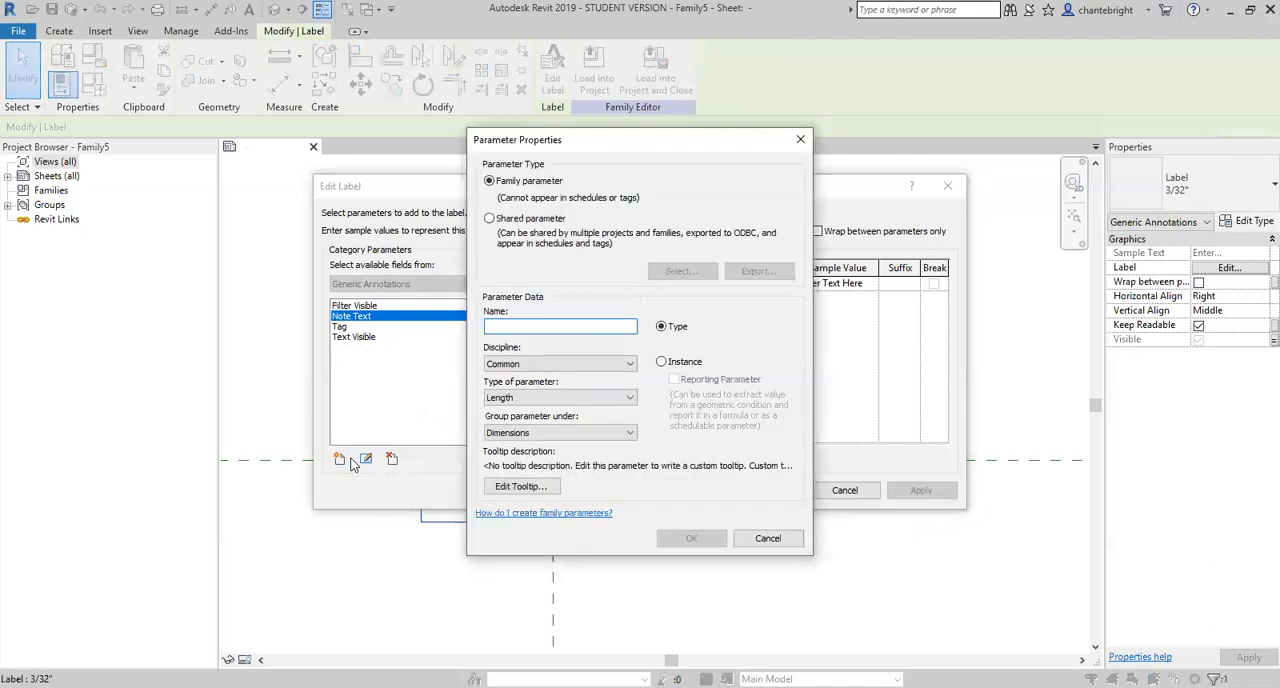
{"action": "type", "text": "Filter"}
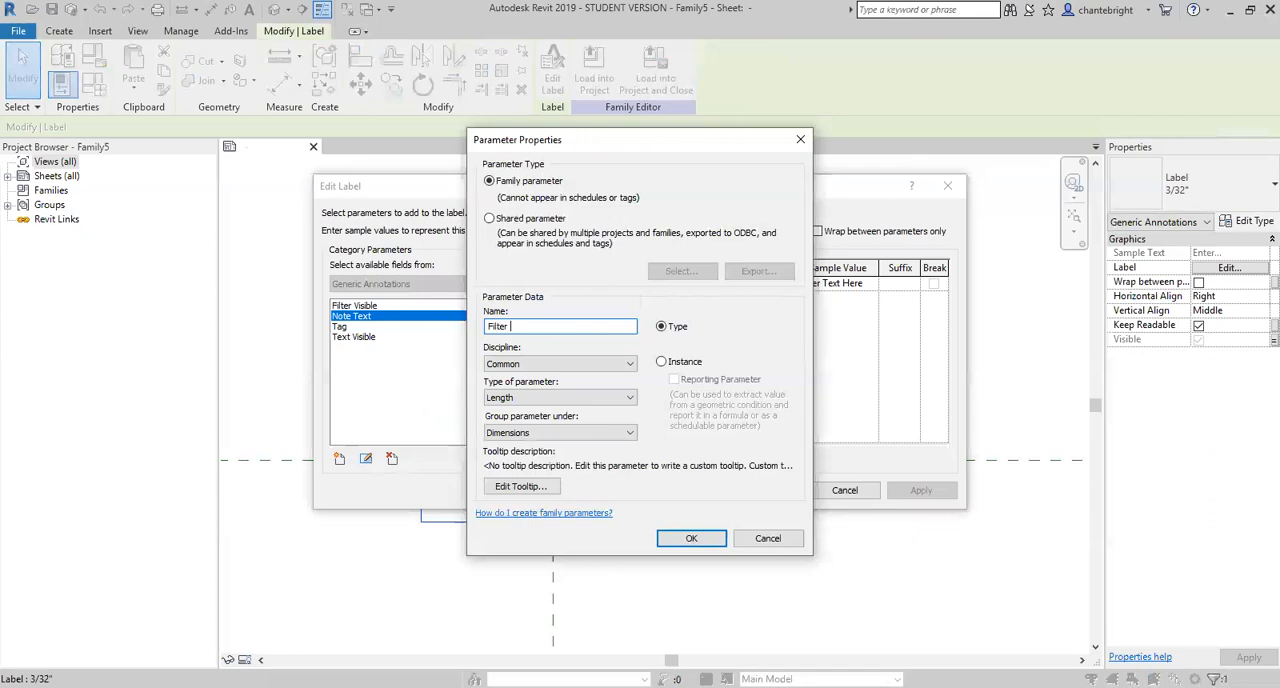
{"action": "type", "text": " Text"}
{"action": "left_click", "coordinate": [660, 362]}
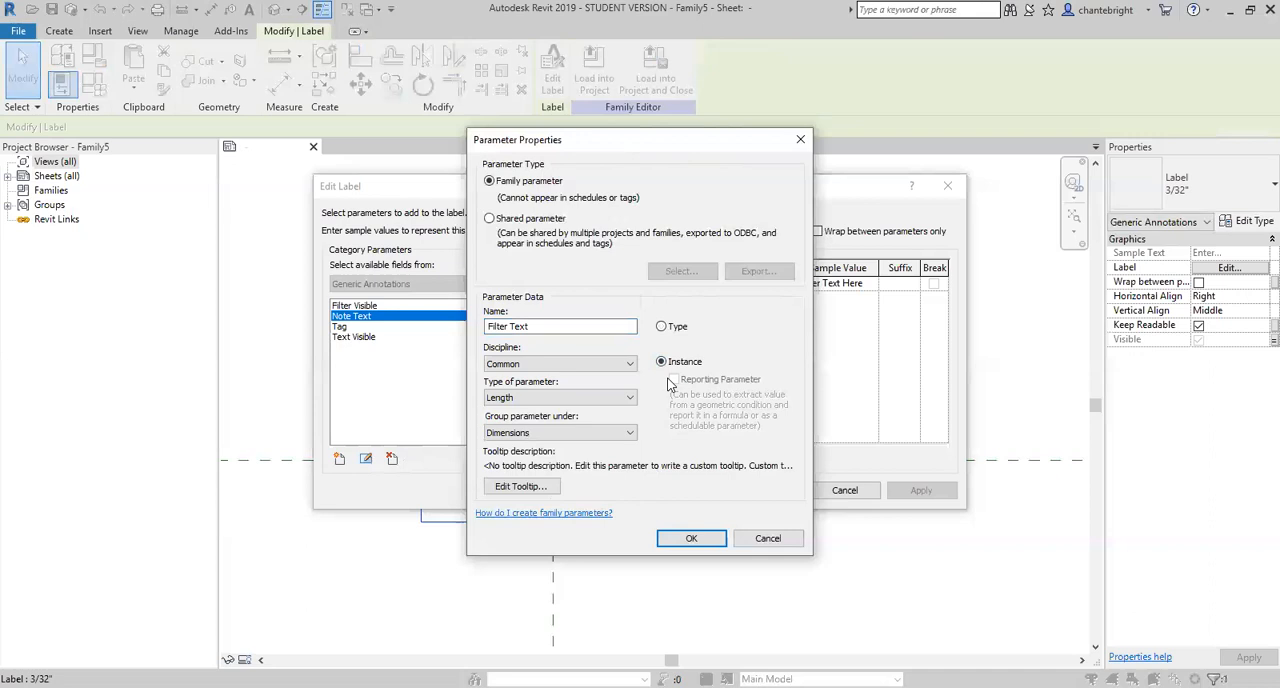
{"action": "left_click", "coordinate": [616, 399]}
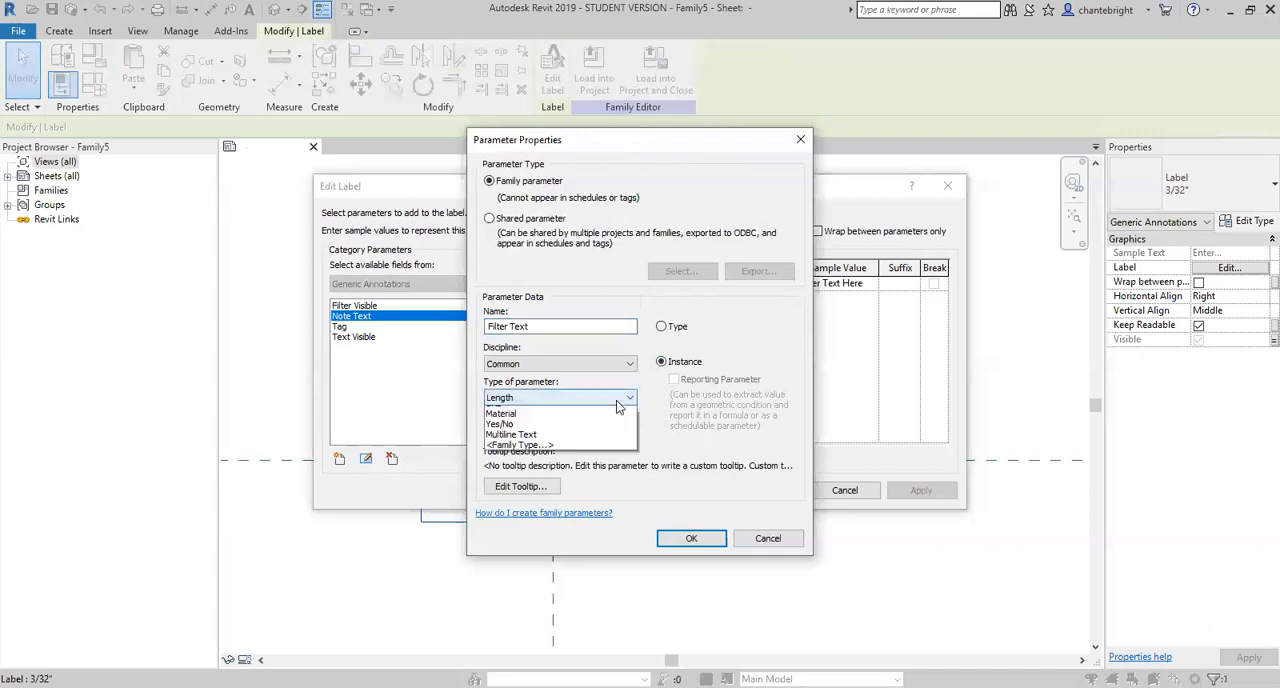
{"action": "left_click", "coordinate": [495, 413]}
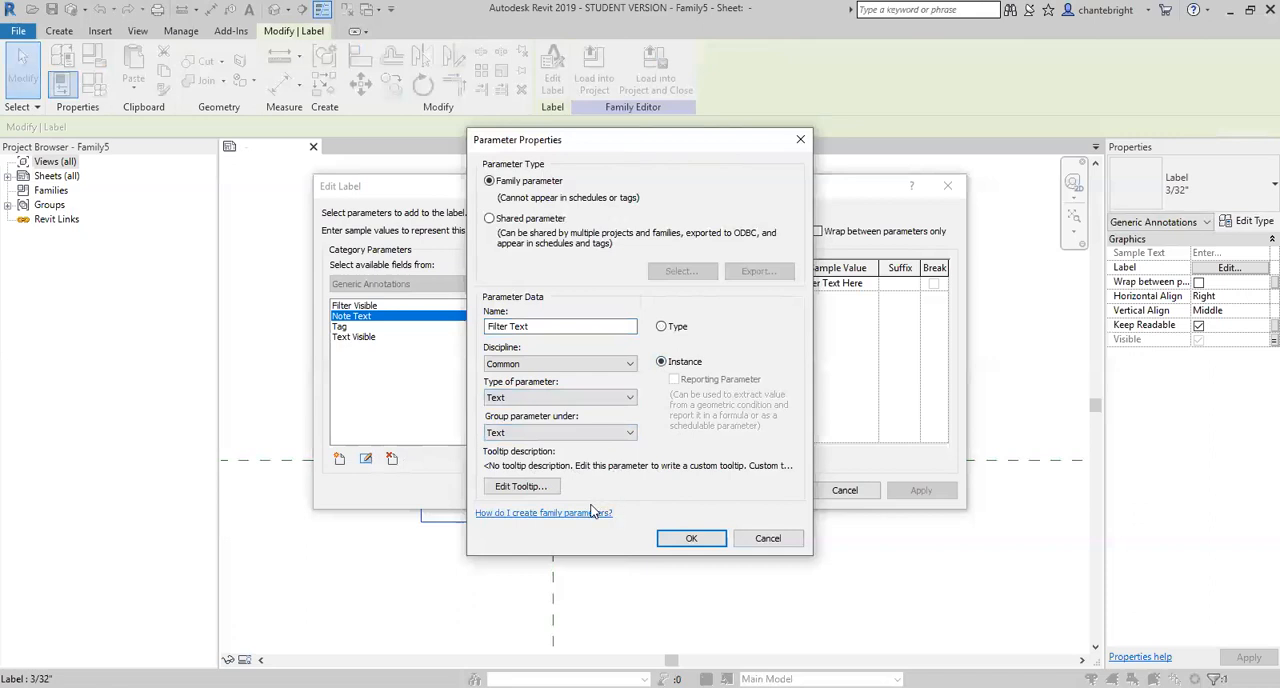
{"action": "left_click", "coordinate": [683, 534]}
- Replace the Note Text parameter in the left label with the Filter Text parameter
{"action": "left_click", "coordinate": [456, 308]}
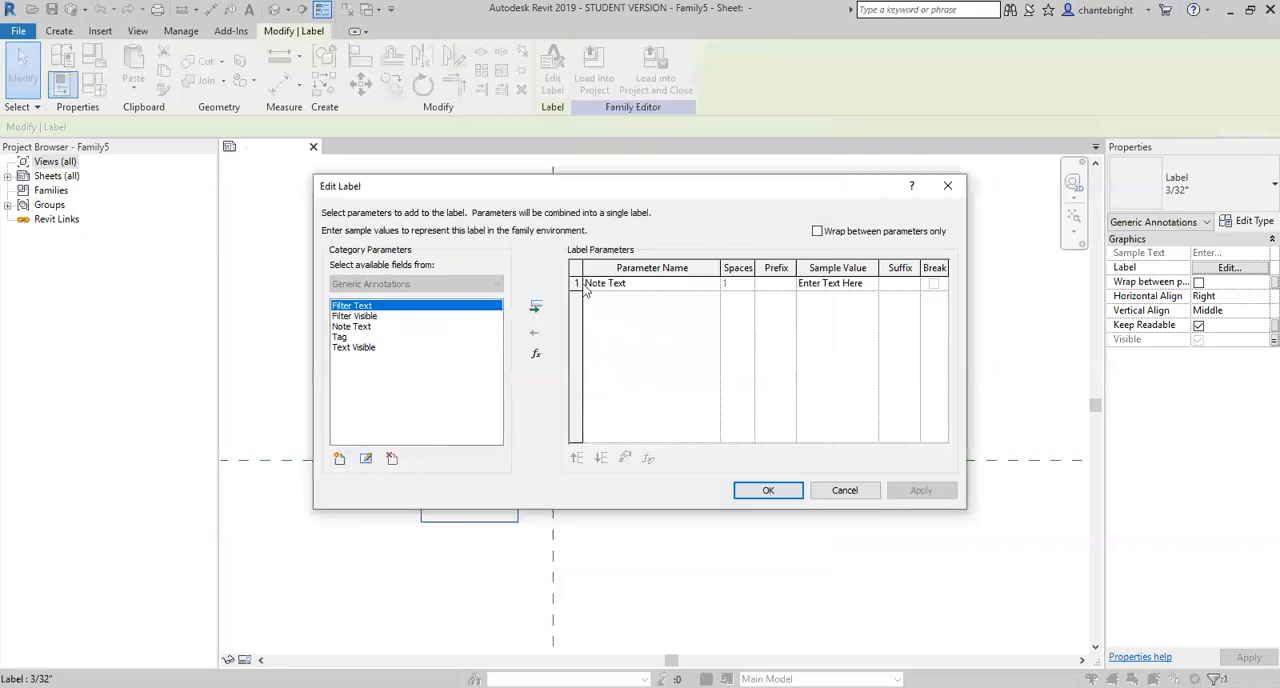
{"action": "left_click", "coordinate": [536, 308]}
{"action": "left_click", "coordinate": [576, 283]}
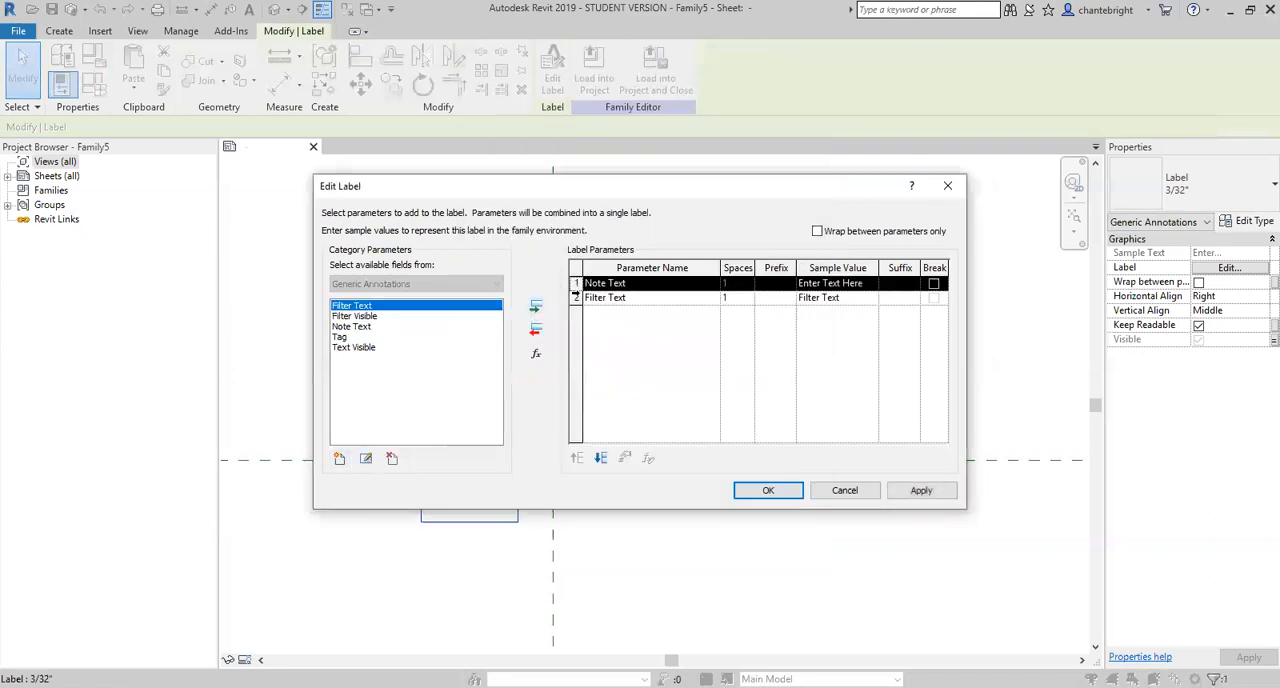
{"action": "left_click", "coordinate": [540, 331]}
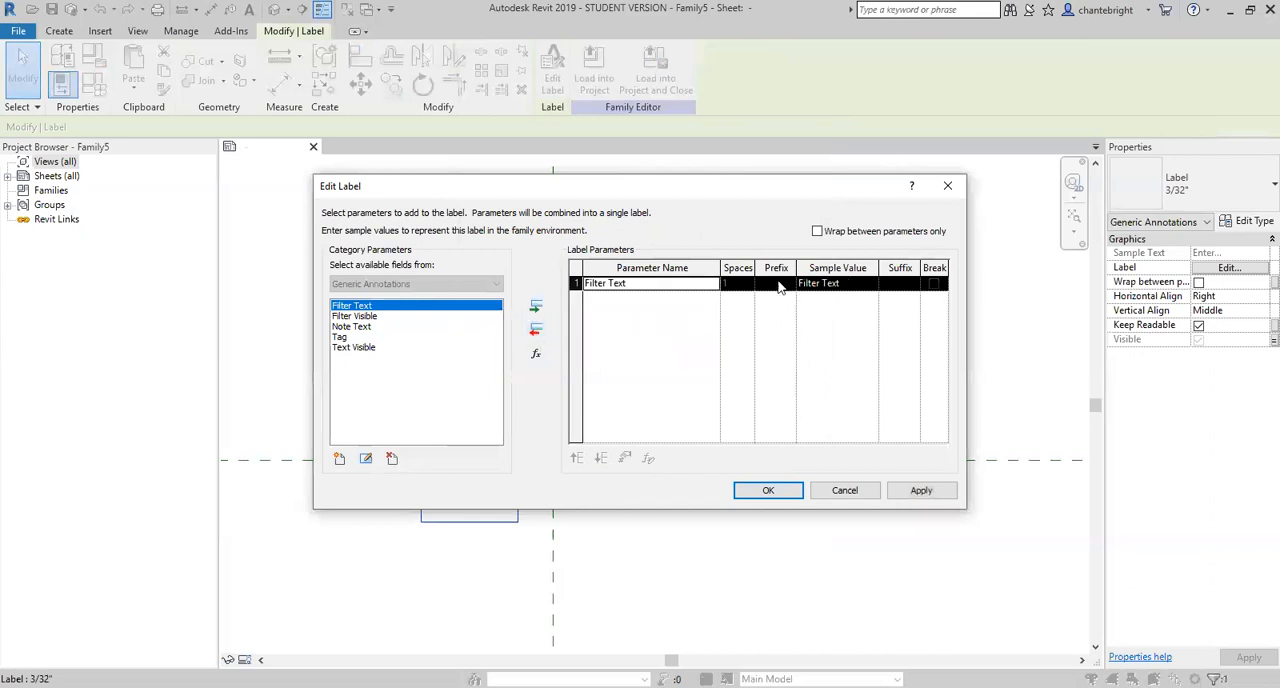
- Set the Filter Text sample value to AAAA and accept the label
{"action": "left_click", "coordinate": [849, 284]}
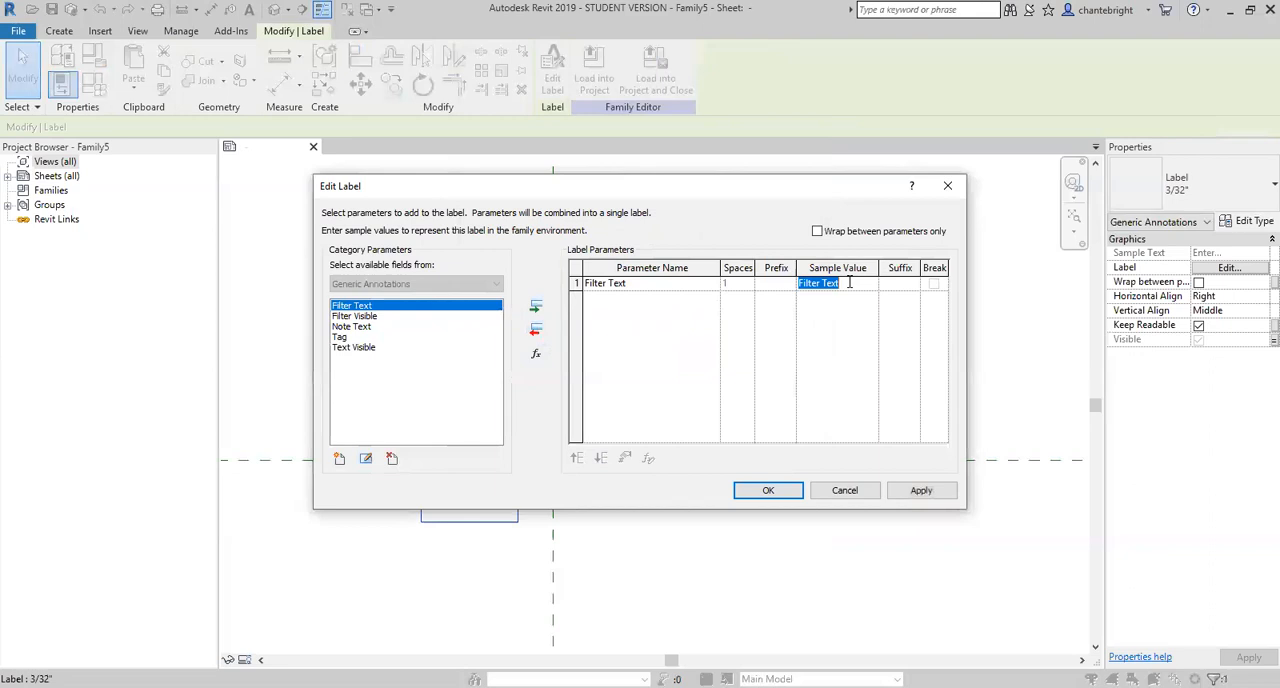
{"action": "type", "text": "AAAA"}
{"action": "left_click", "coordinate": [769, 490]}
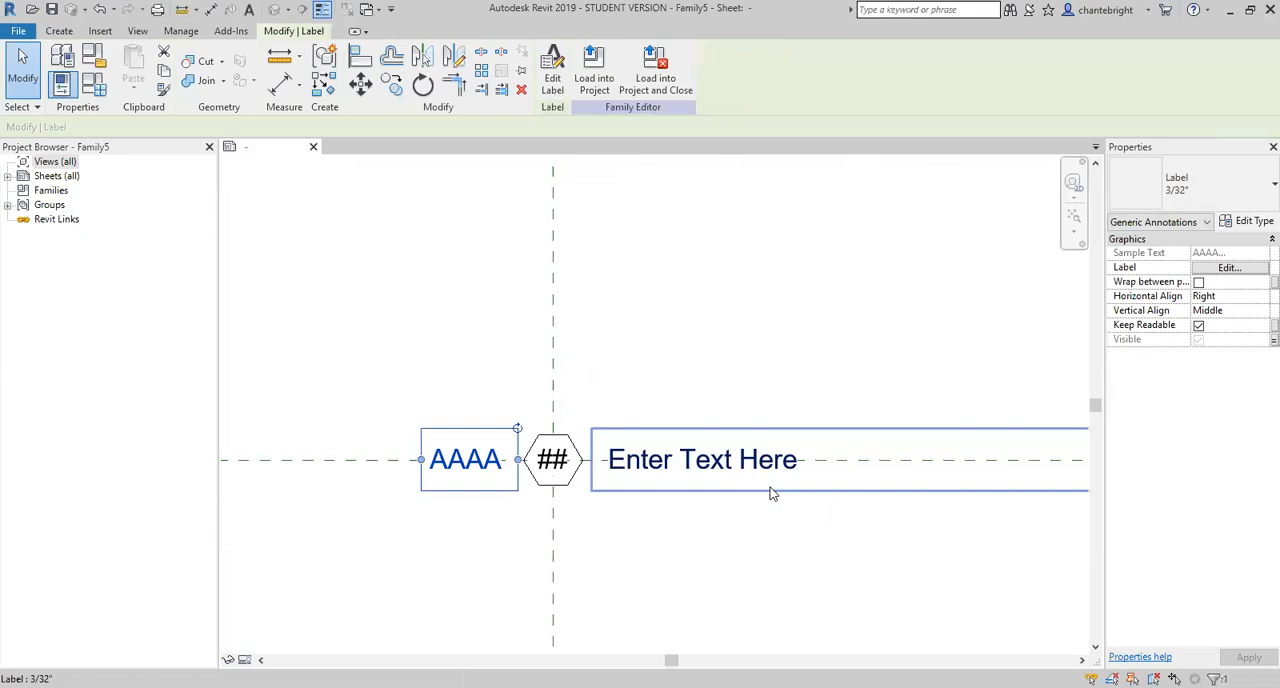
{"action": "scroll", "coordinate": [400, 562], "scroll_direction": "down", "scroll_amount": 2}
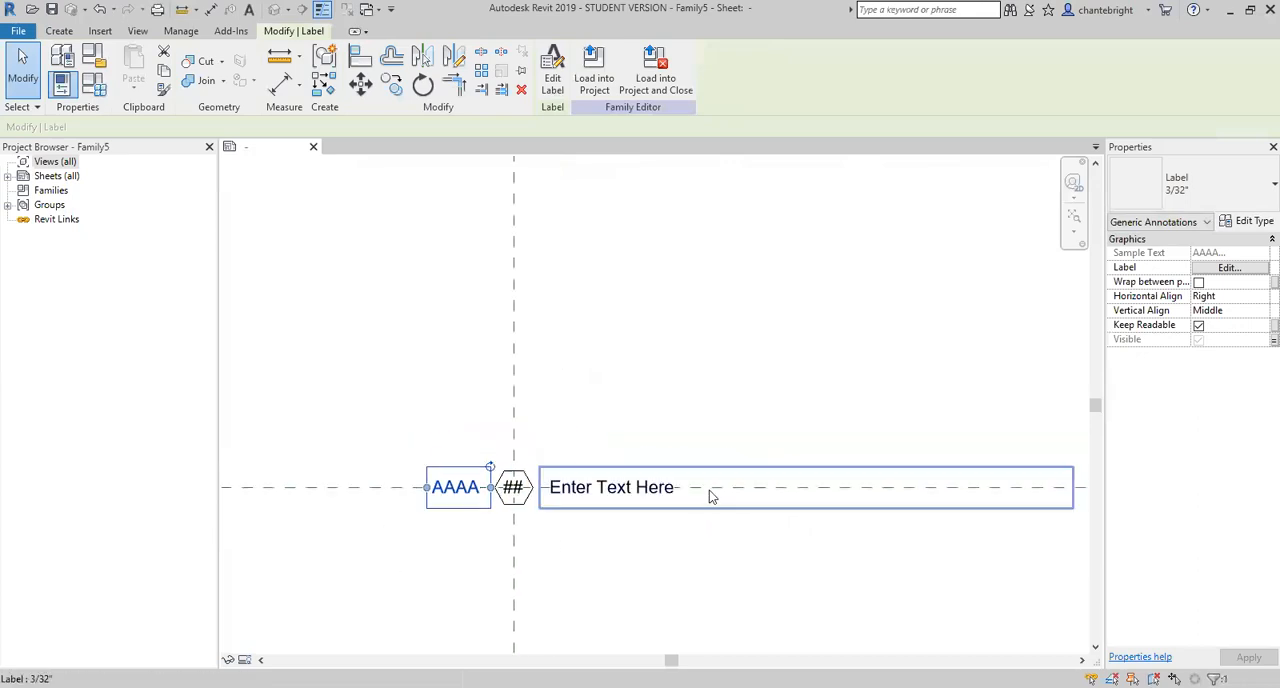